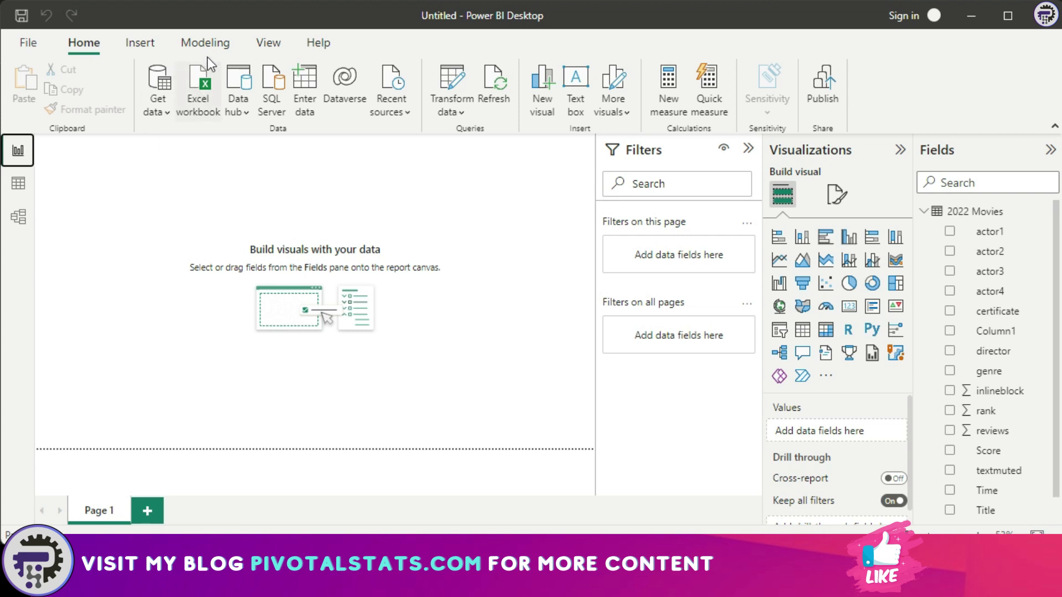
# Switch the ribbon to the Modeling tab
pyautogui.click(190, 48)
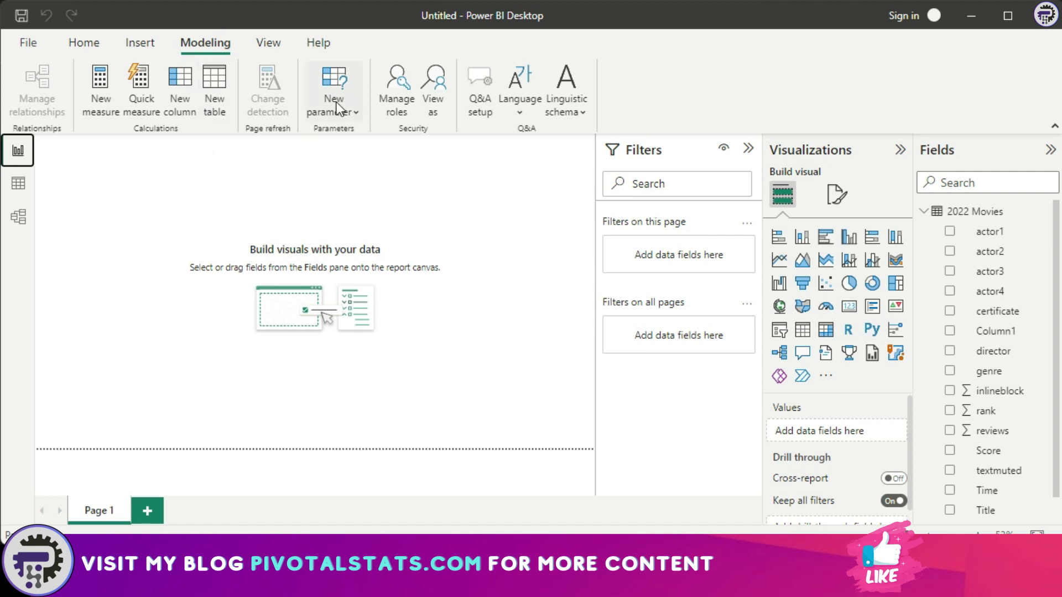
# Start a new numeric range parameter and name it Rating
pyautogui.click(350, 114)
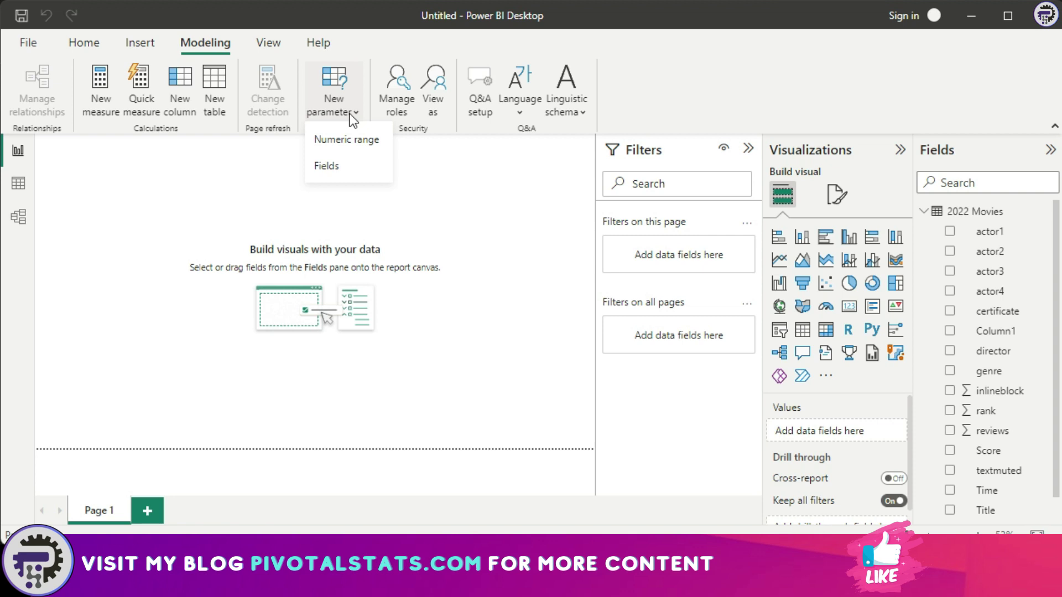
pyautogui.click(333, 141)
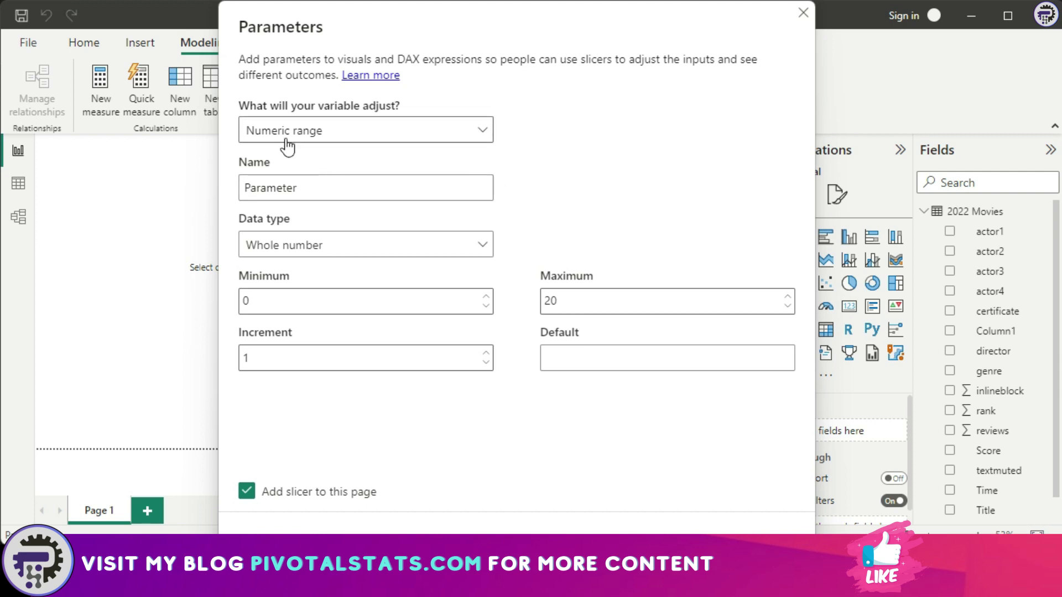
pyautogui.click(485, 133)
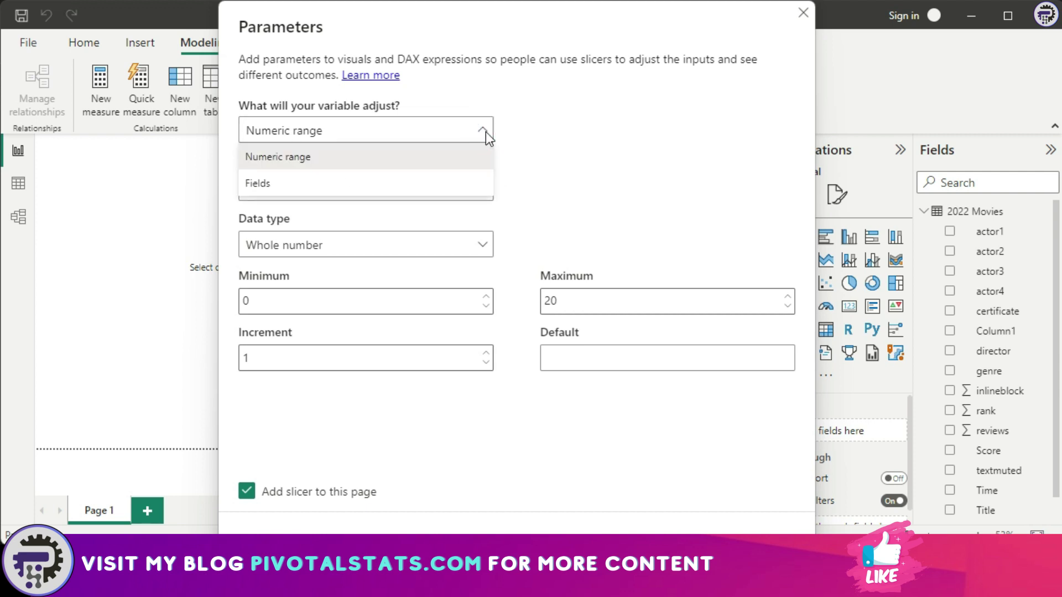
pyautogui.click(486, 131)
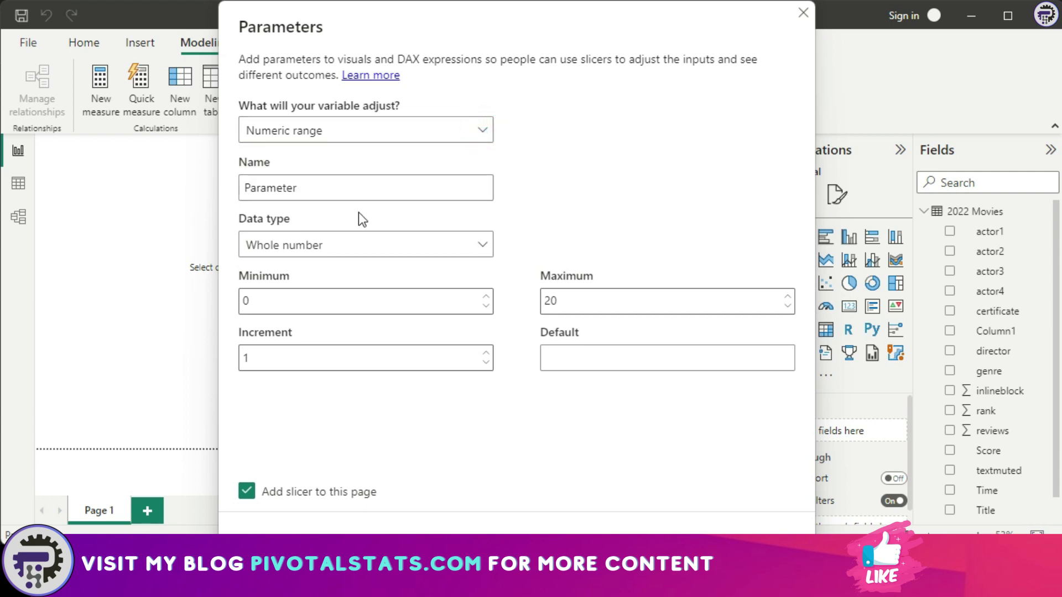
pyautogui.moveTo(363, 194); pyautogui.dragTo(142, 194)
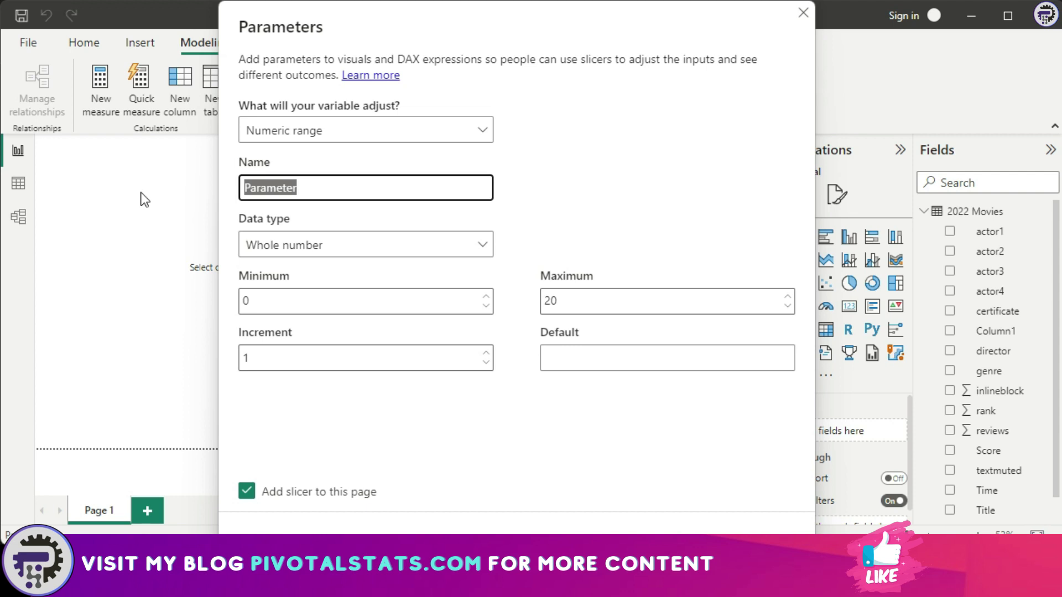
pyautogui.write('Rating')
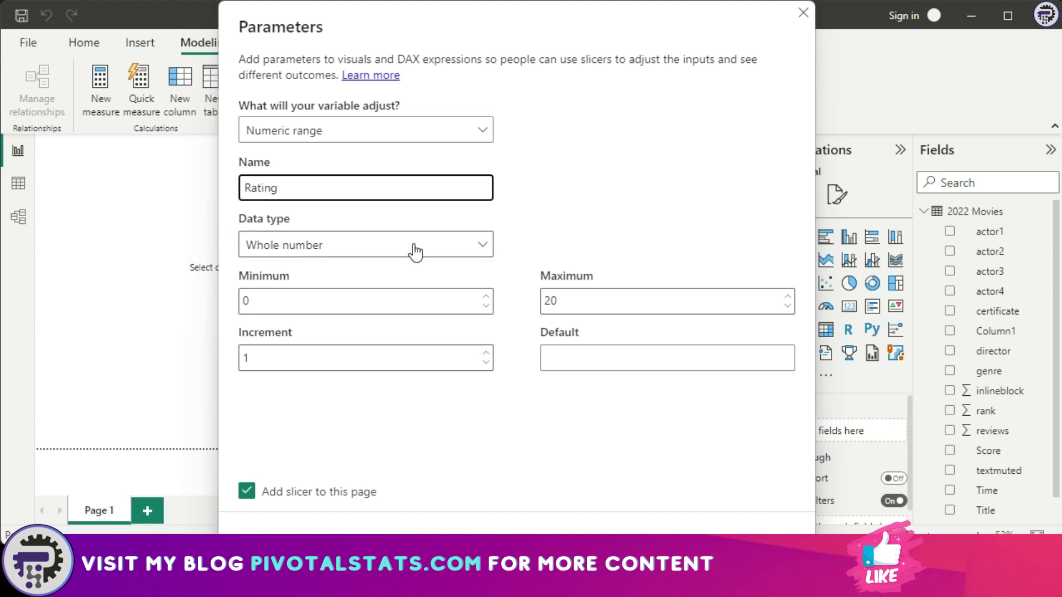
# Make Rating a decimal number with increment 0.1, maximum 10 and default 0
pyautogui.click(482, 246)
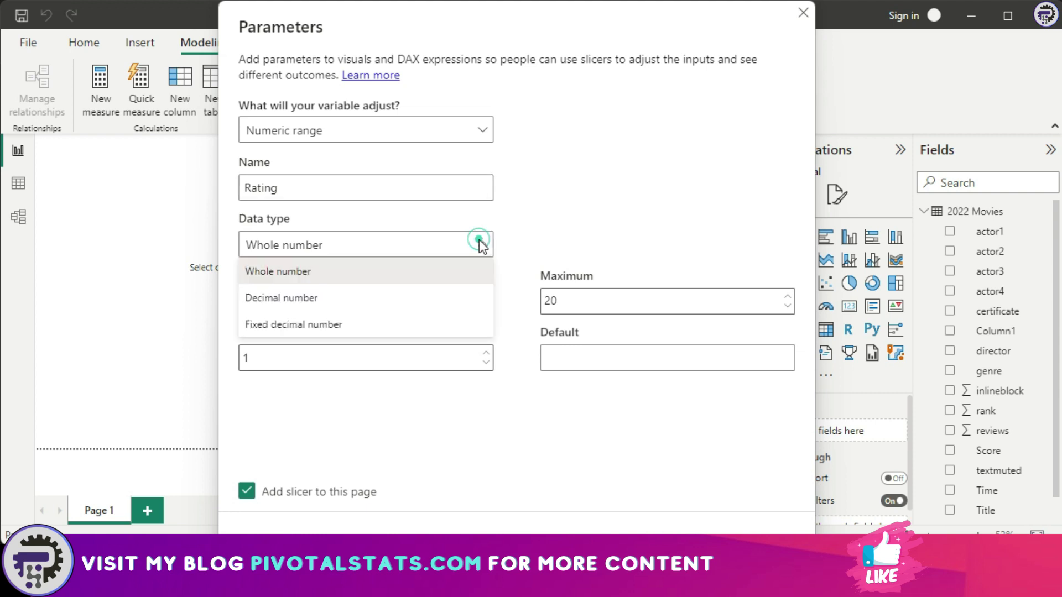
pyautogui.click(402, 298)
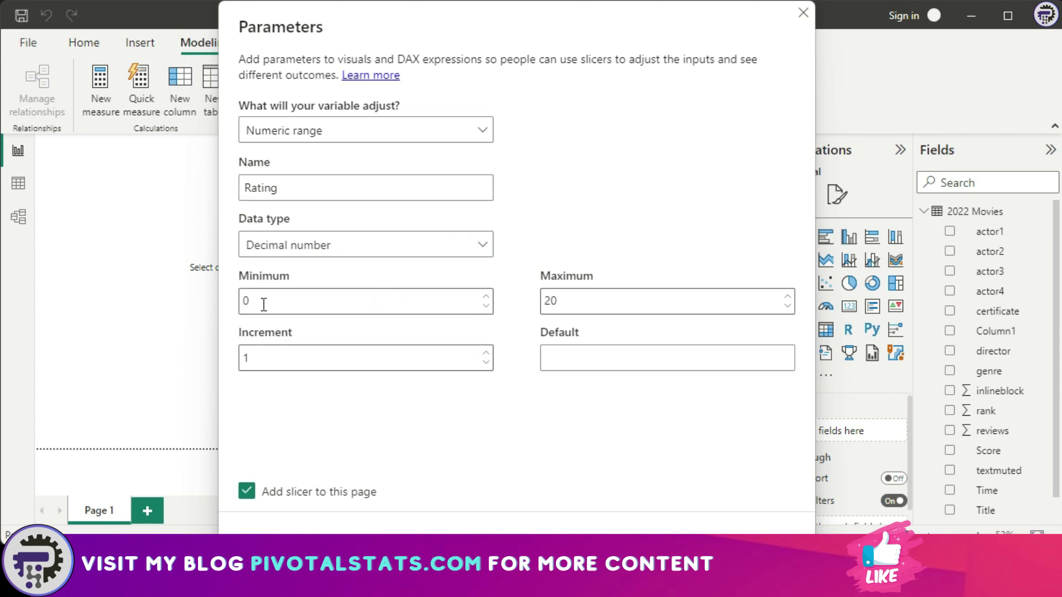
pyautogui.doubleClick(285, 359)
pyautogui.write('0.1')
pyautogui.doubleClick(608, 295)
pyautogui.write('10')
pyautogui.click(563, 362)
pyautogui.write('0')
pyautogui.click(529, 444)
# Create the Rating parameter and shrink its slicer to a compact size
pyautogui.press('Return')
pyautogui.moveTo(261, 351); pyautogui.dragTo(246, 231)
pyautogui.moveTo(73, 196)
pyautogui.mouseDown()
pyautogui.moveTo(235, 199)
pyautogui.moveTo(58, 203)
pyautogui.mouseUp()
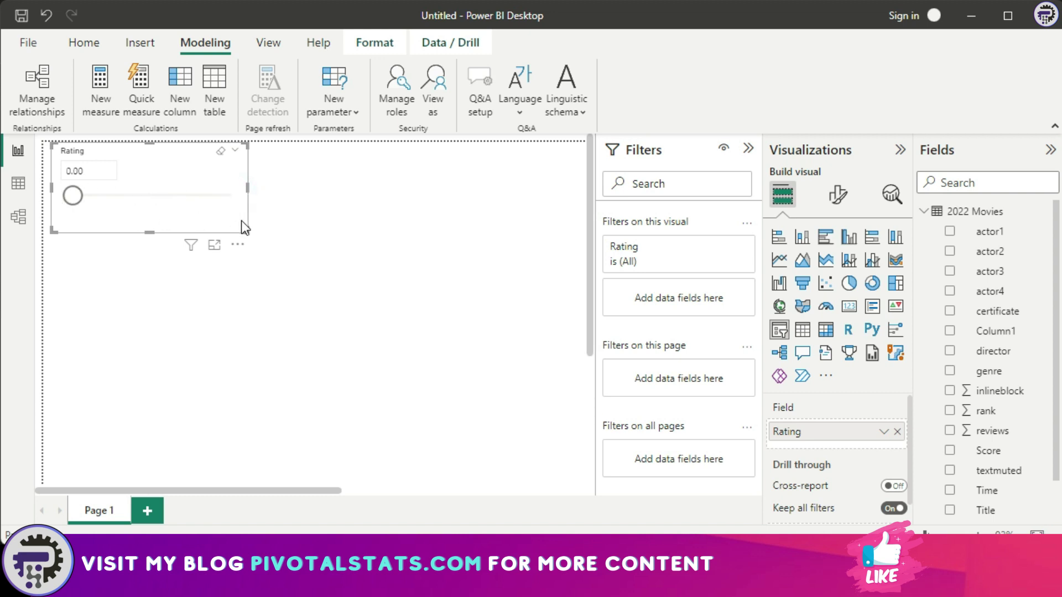
pyautogui.moveTo(249, 188); pyautogui.dragTo(231, 188)
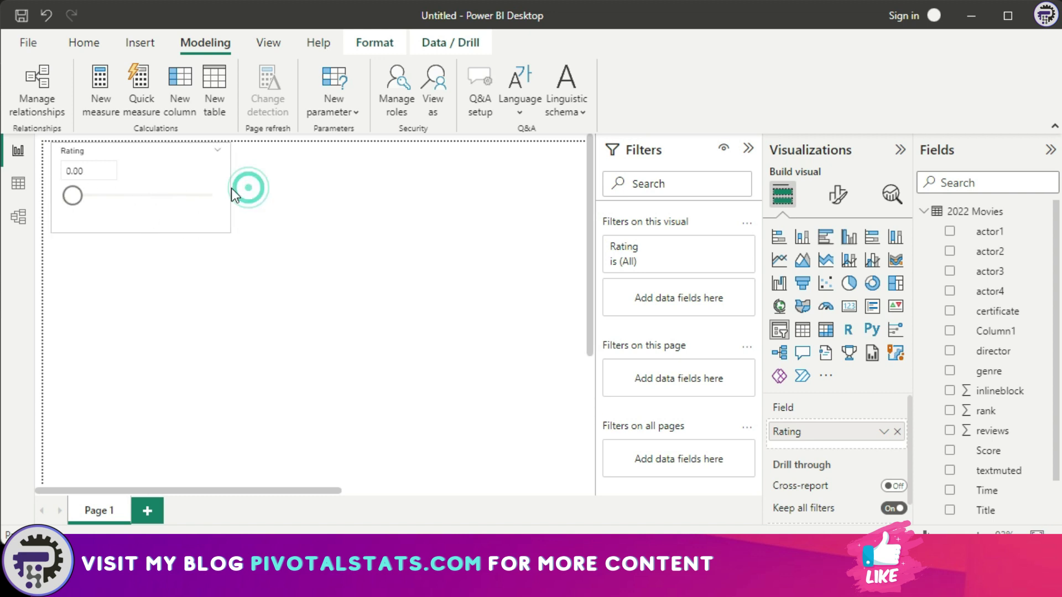
pyautogui.moveTo(183, 231); pyautogui.dragTo(126, 222)
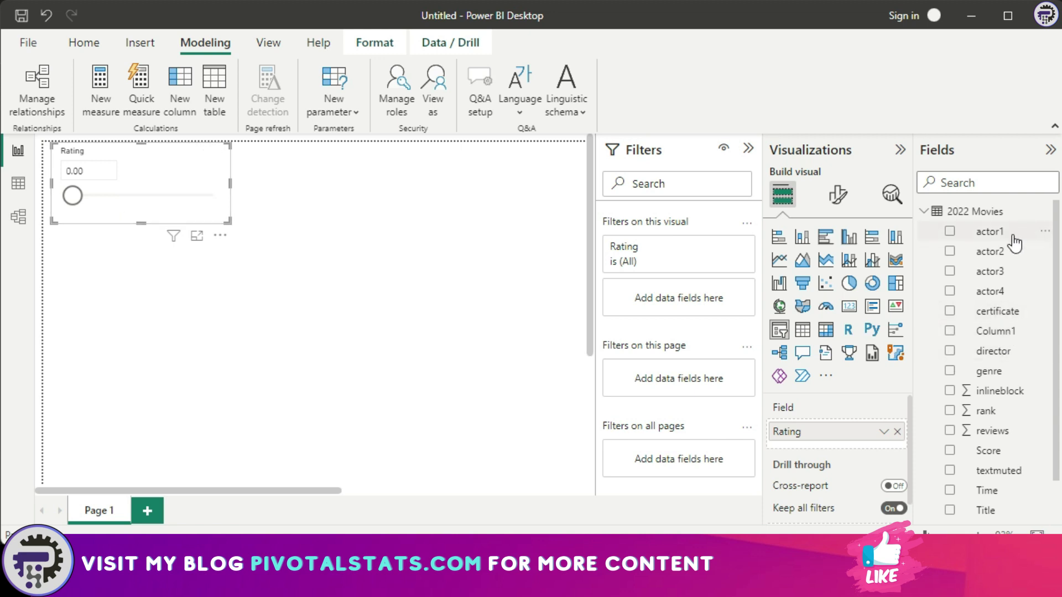
# Build a widened table of Title with Sum of inlineblock, then collapse the 2022 Movies fields
pyautogui.scroll(-1, 995, 372)
pyautogui.click(361, 355)
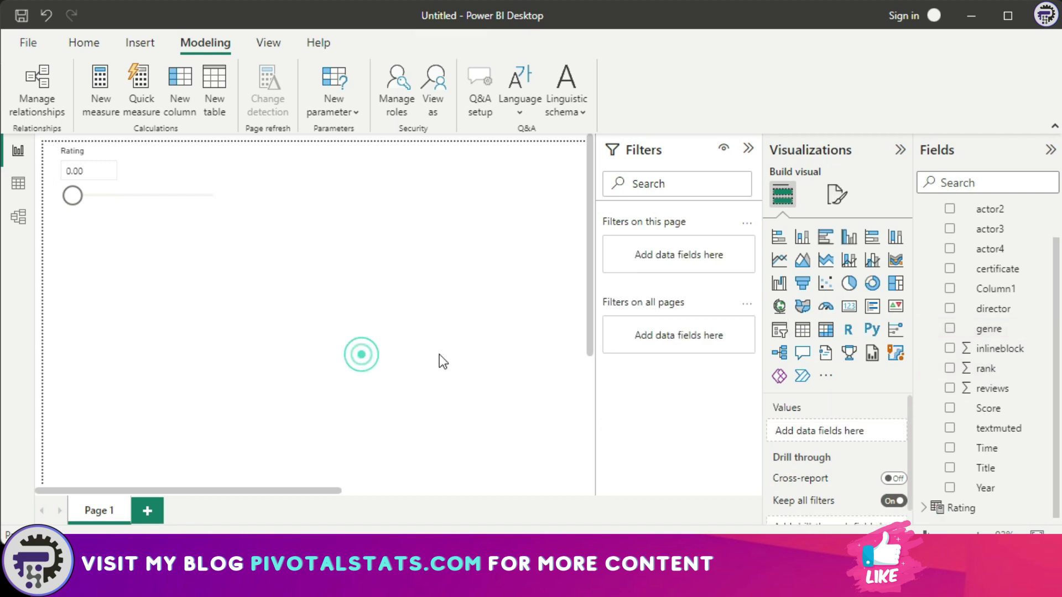
pyautogui.click(951, 470)
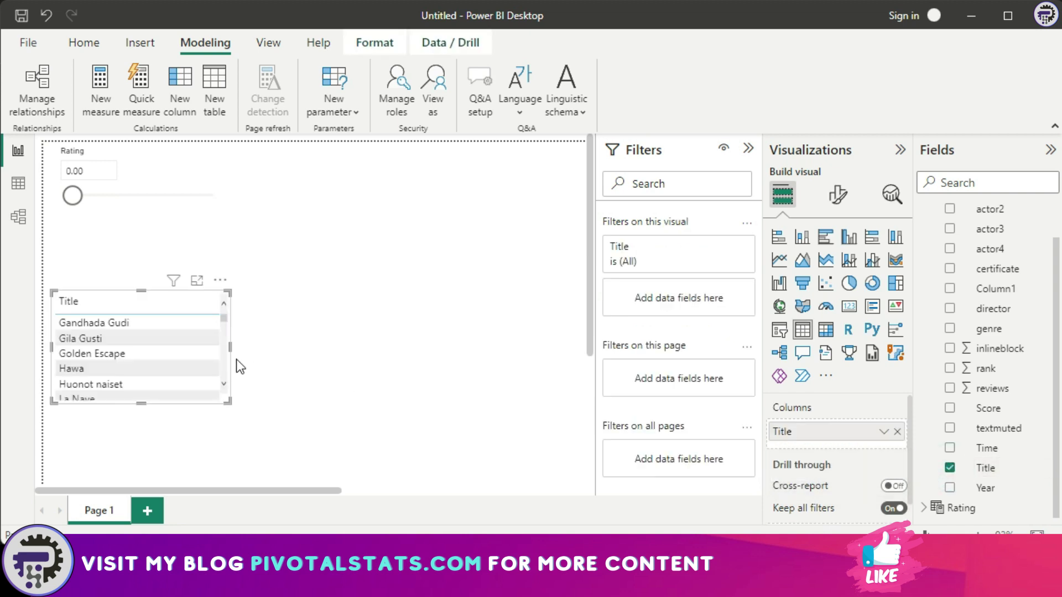
pyautogui.moveTo(231, 347); pyautogui.dragTo(399, 346)
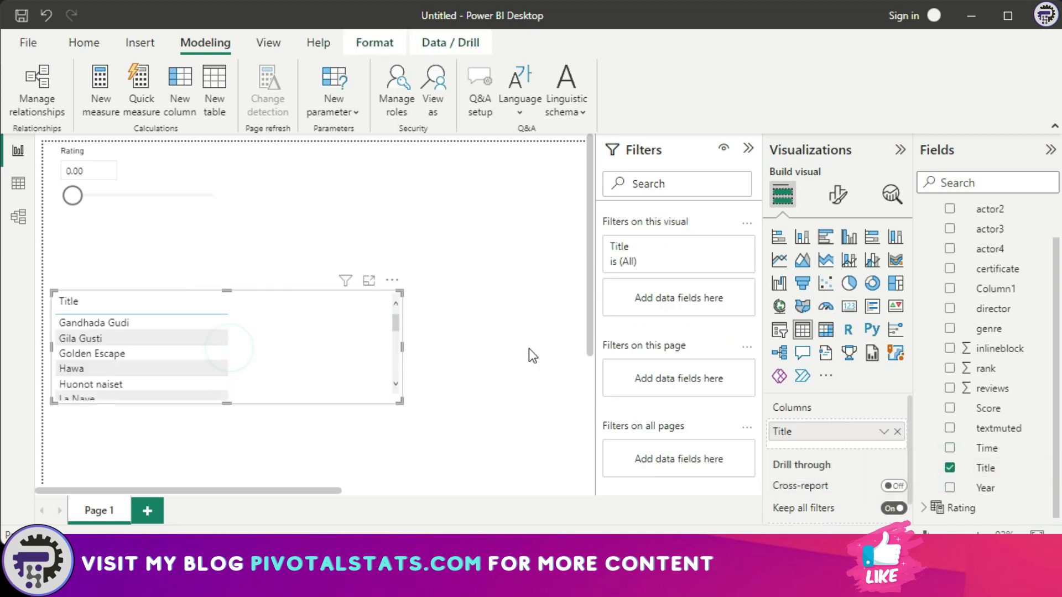
pyautogui.click(950, 349)
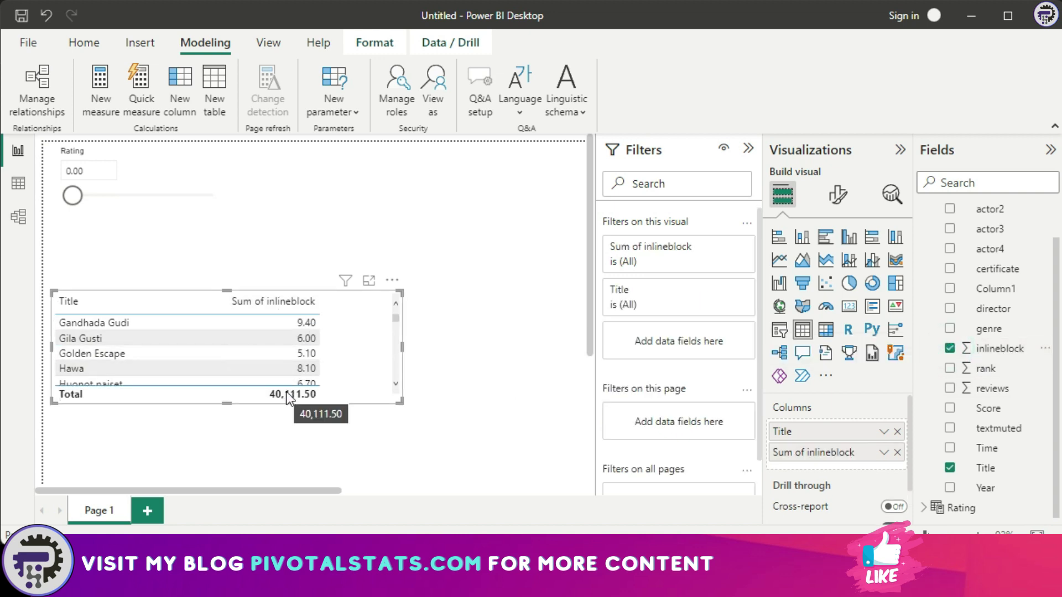
pyautogui.click(168, 176)
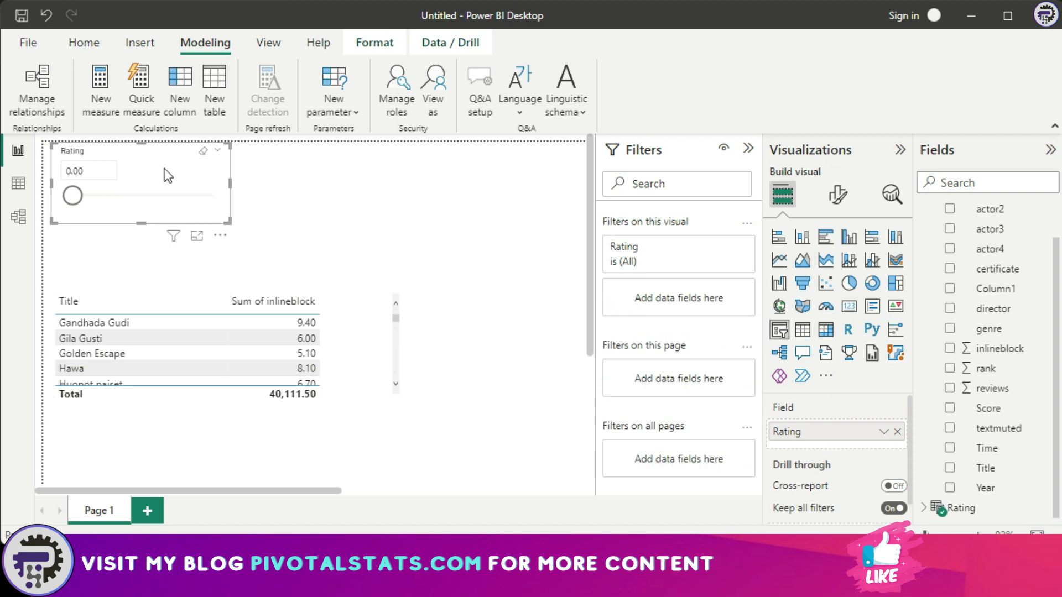
pyautogui.scroll(2, 980, 276)
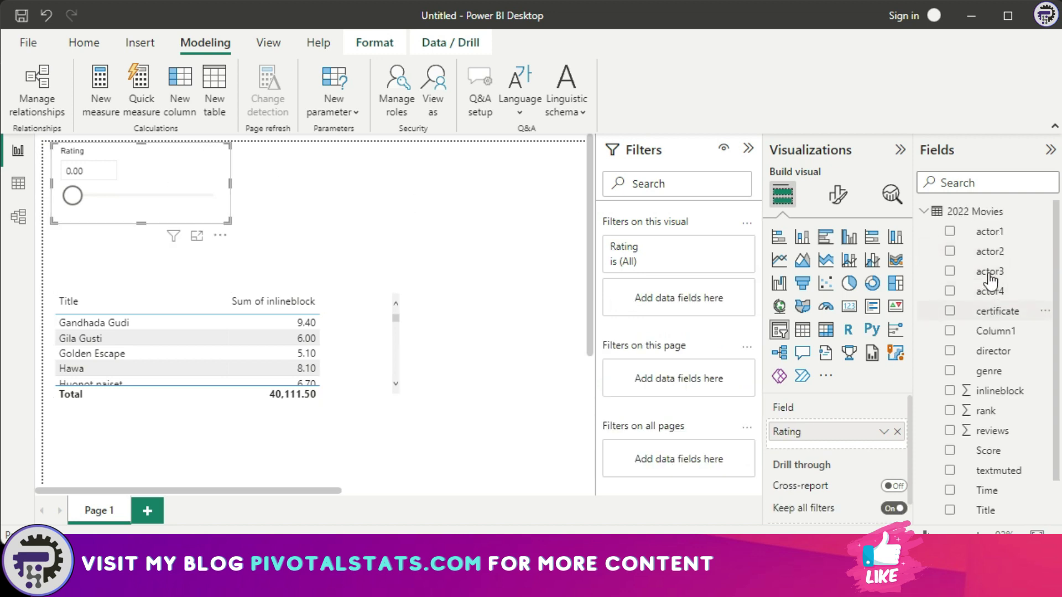
pyautogui.click(923, 213)
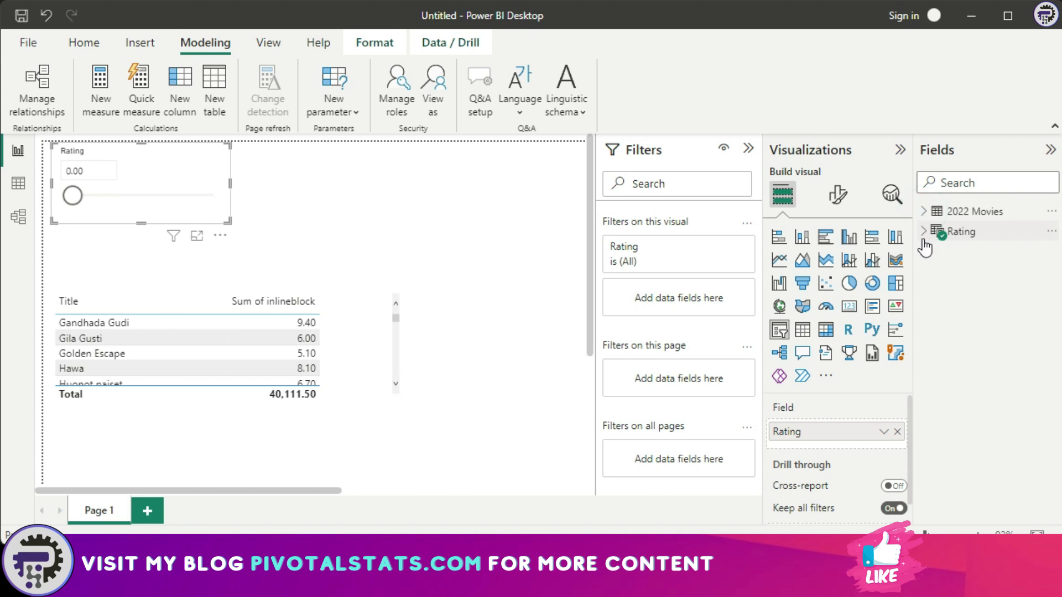
# Inspect the Rating table's series formula, its Rating column and the Rating Value measure
pyautogui.click(972, 233)
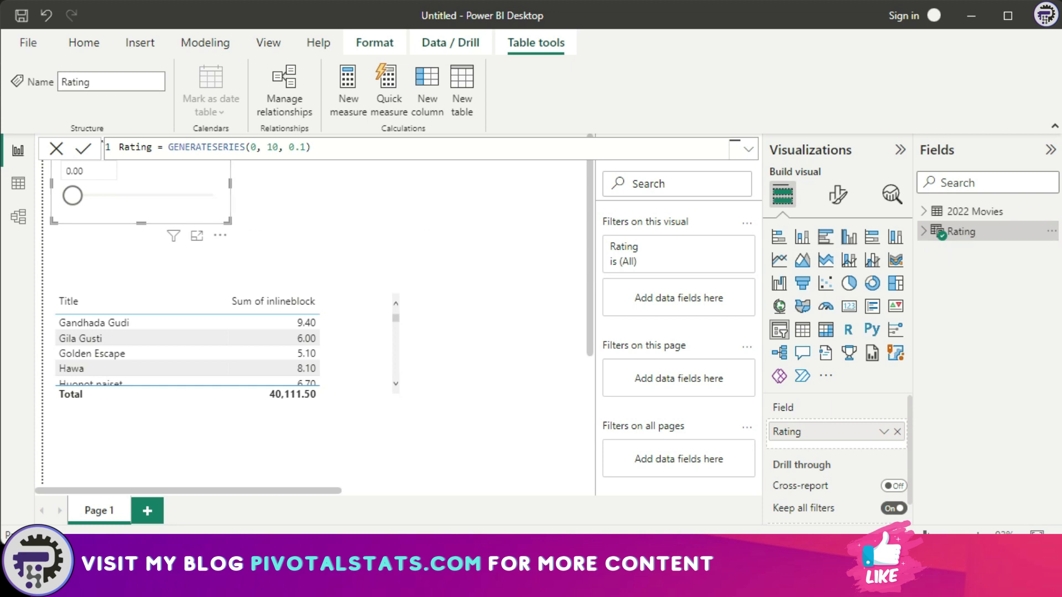
pyautogui.click(923, 233)
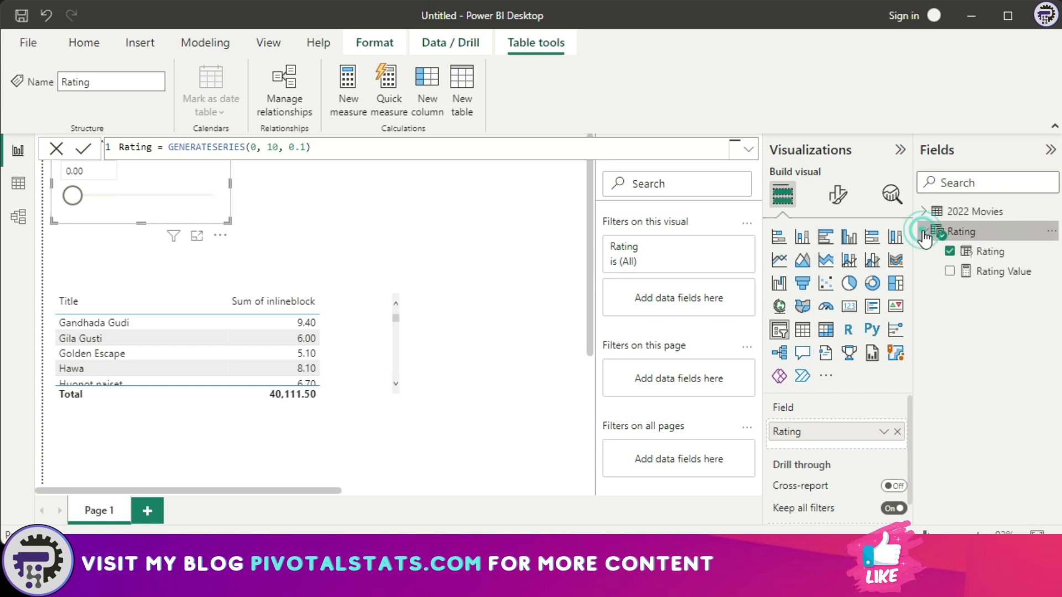
pyautogui.click(989, 253)
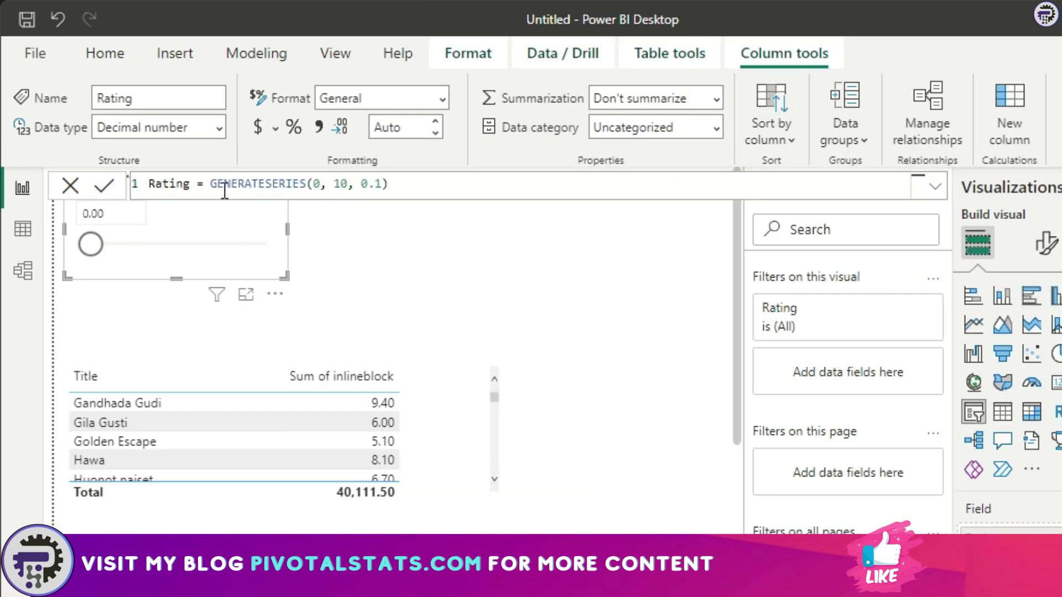
pyautogui.moveTo(422, 184); pyautogui.dragTo(209, 188)
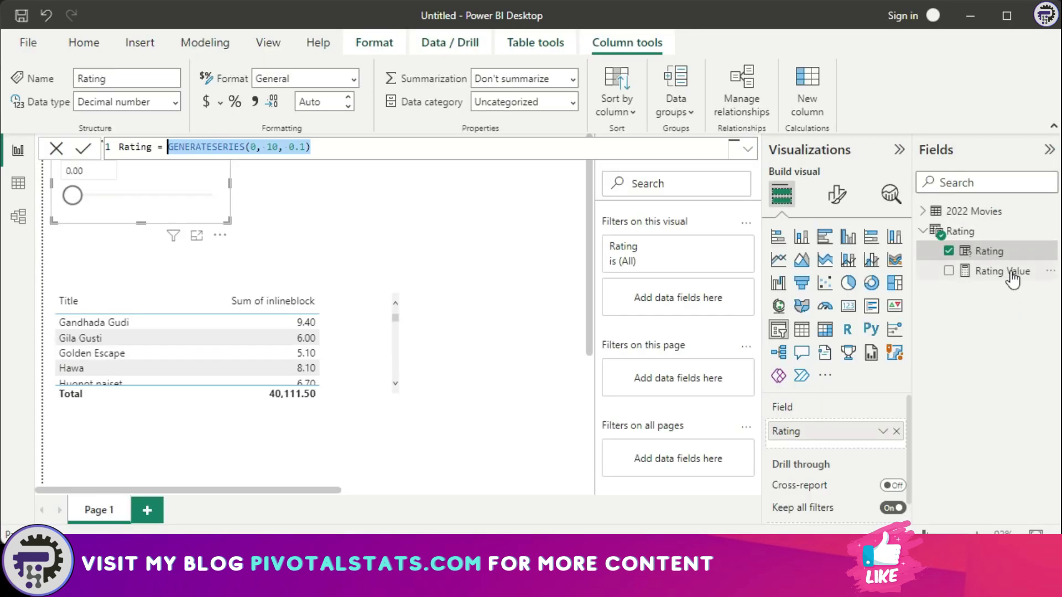
pyautogui.click(1012, 275)
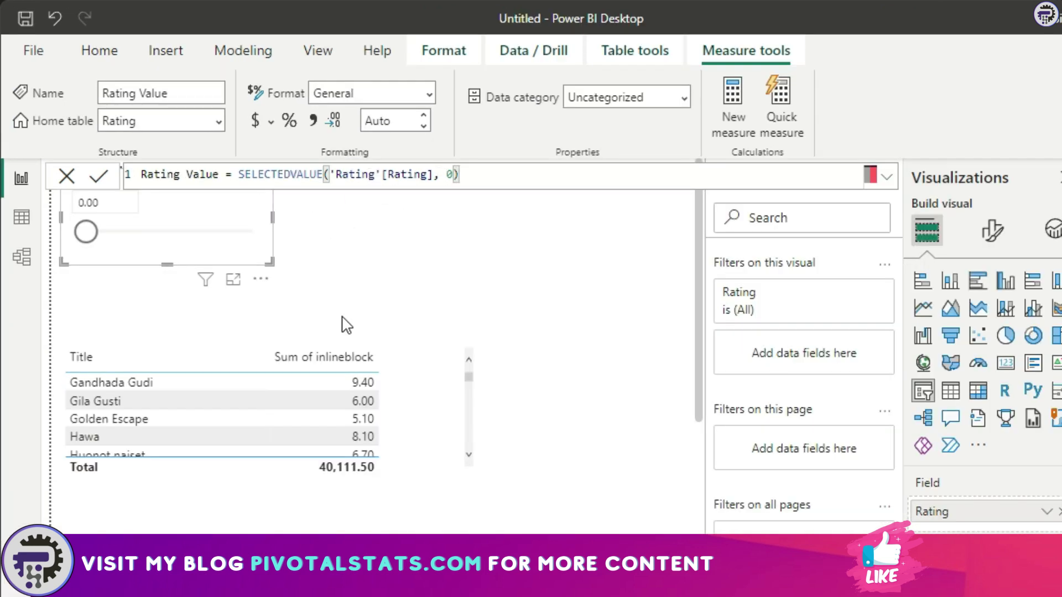
# Try the Rating slider at 3.40 and then 4.20, then clear the page selection
pyautogui.click(197, 248)
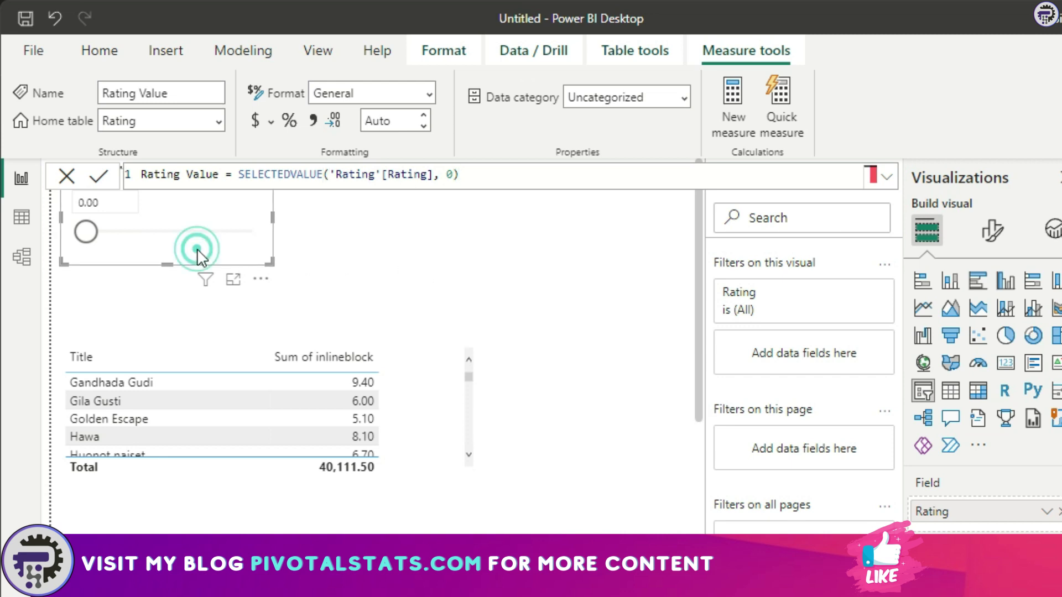
pyautogui.moveTo(86, 232); pyautogui.dragTo(150, 237)
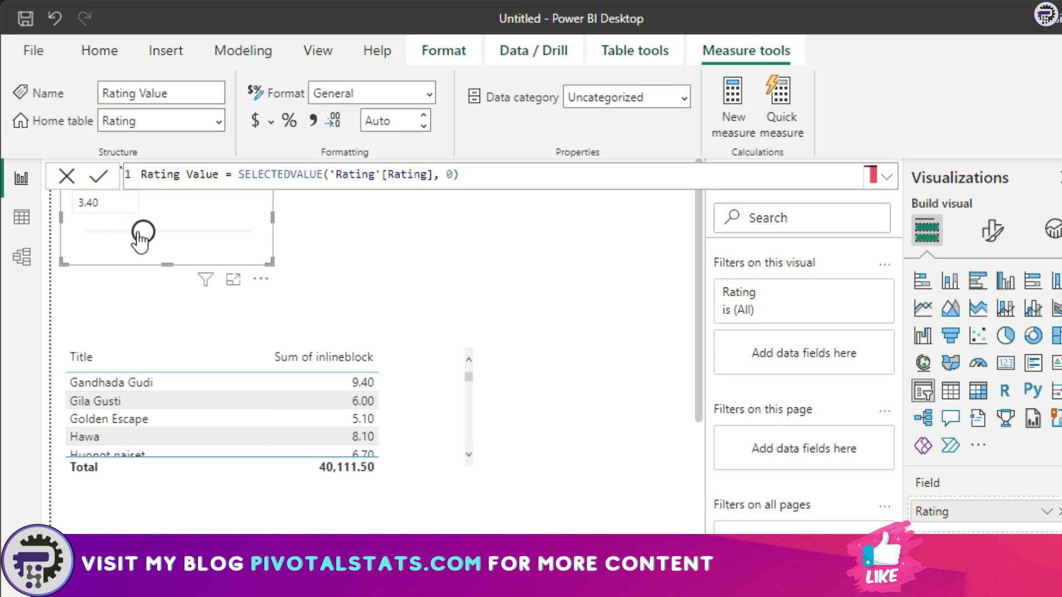
pyautogui.doubleClick(220, 175)
pyautogui.click(381, 387)
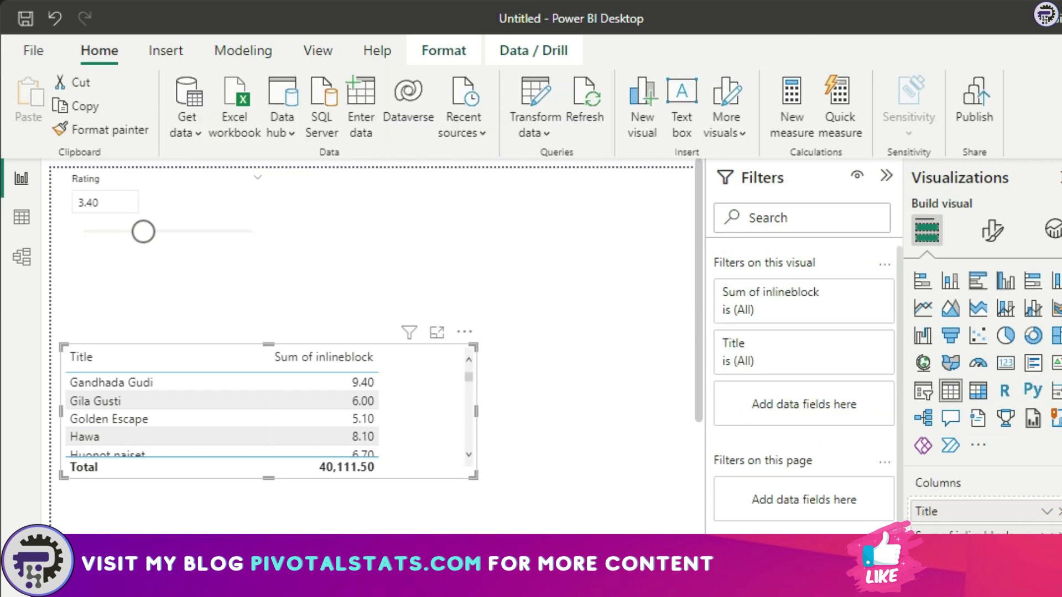
pyautogui.moveTo(143, 232); pyautogui.dragTo(156, 232)
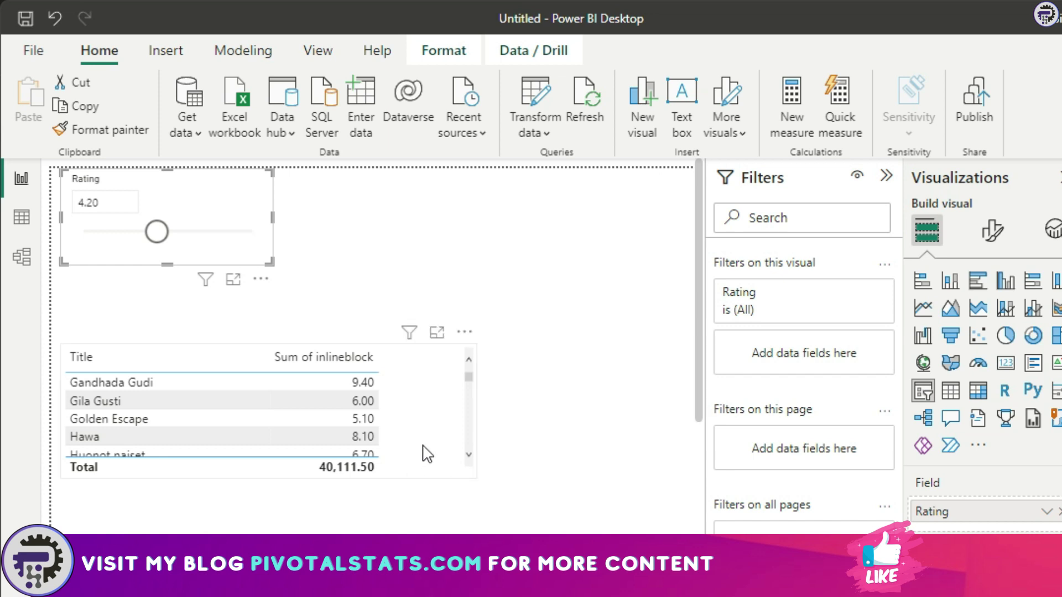
pyautogui.click(423, 466)
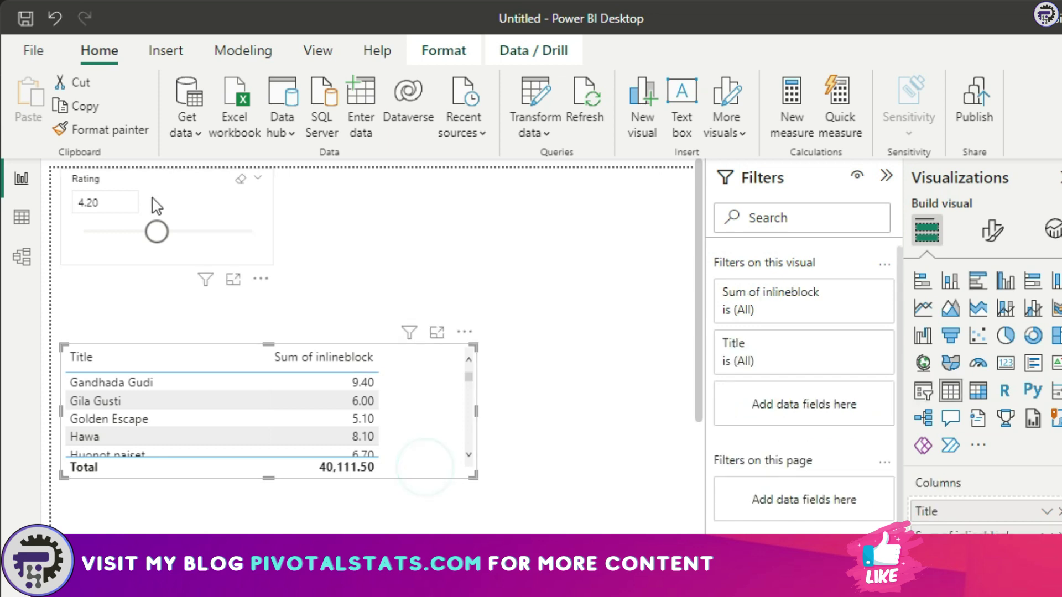
pyautogui.click(238, 196)
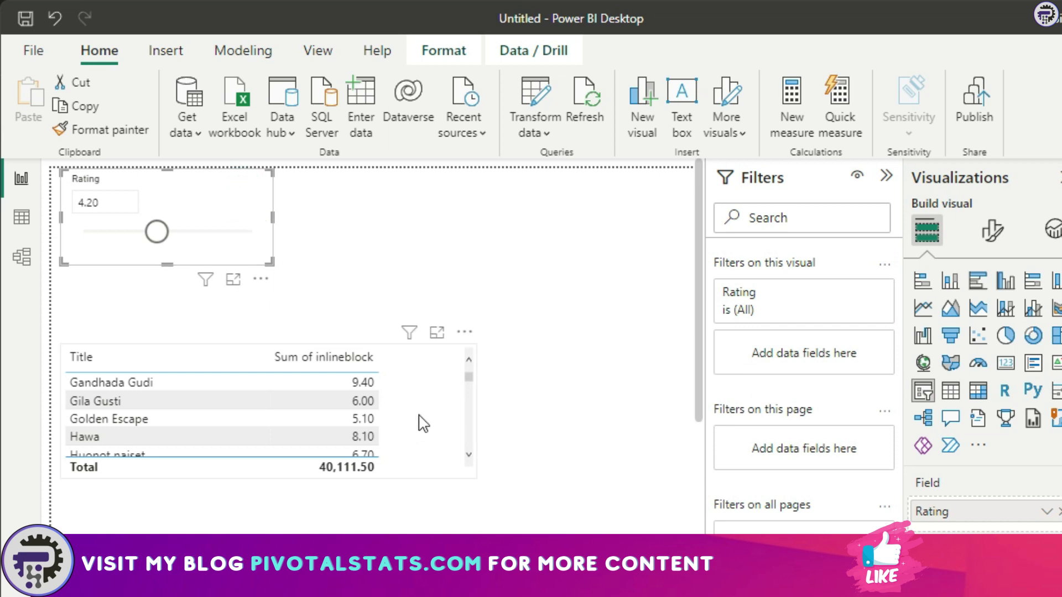
pyautogui.click(636, 410)
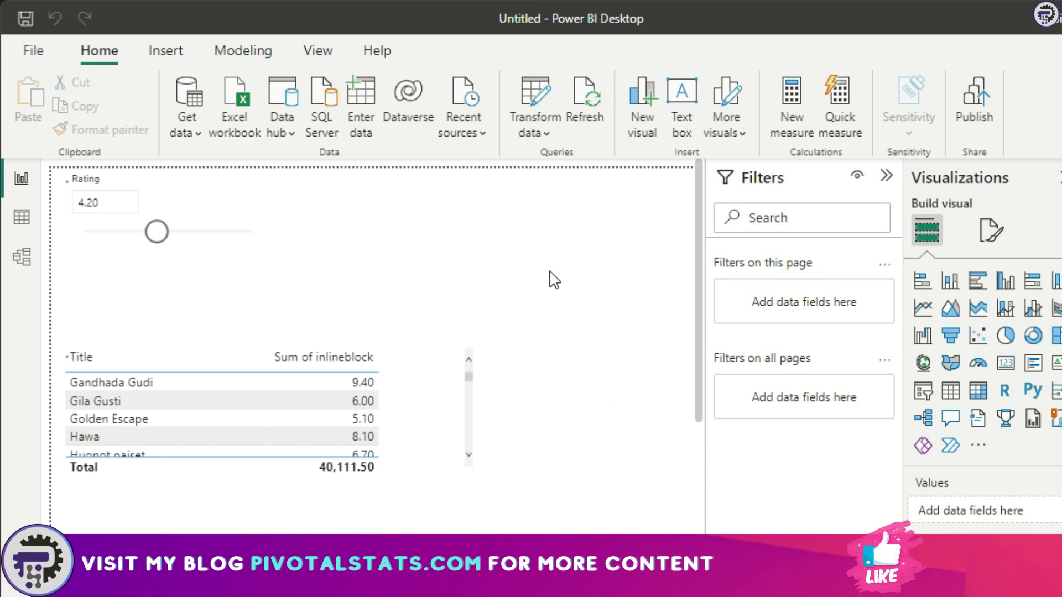
# In a new measure, write FILTER('2022 Movies', '2022 Movies'[inlineblock] <= Rating[Rating Value])
pyautogui.click(244, 174)
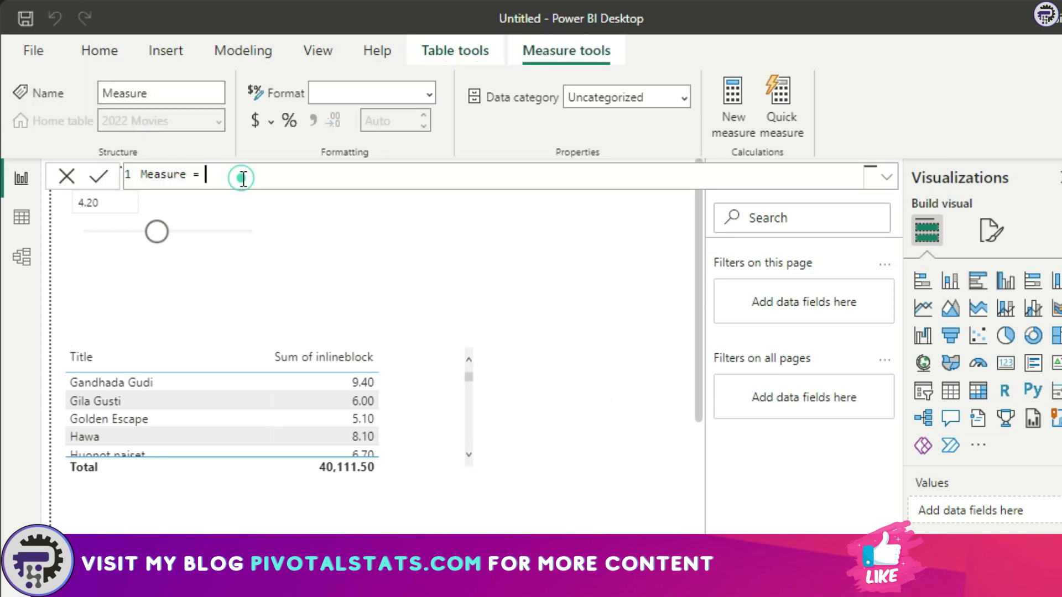
pyautogui.write('filt')
pyautogui.press('Tab')
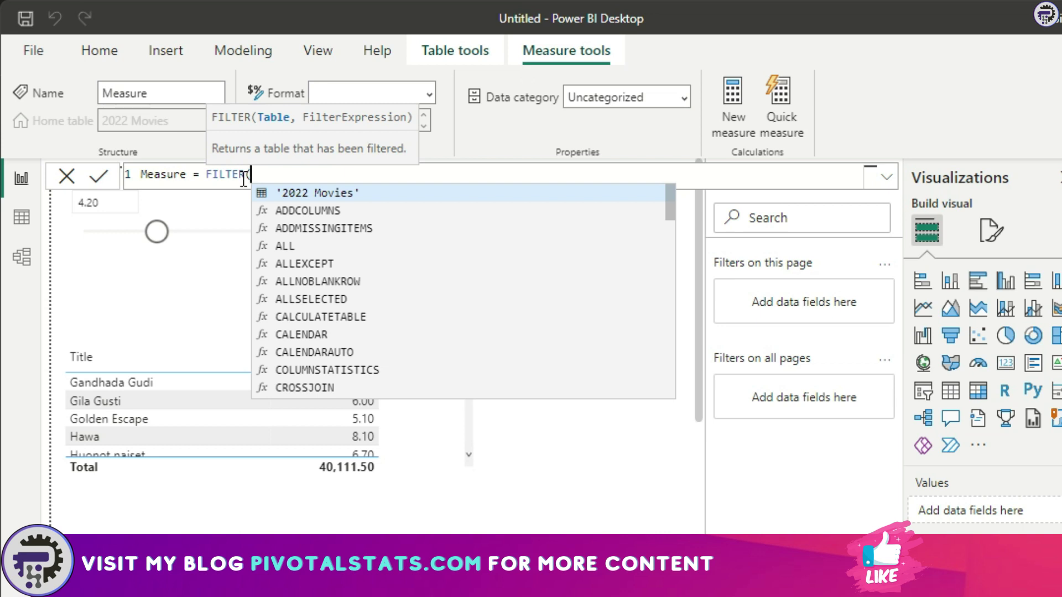
pyautogui.write('2')
pyautogui.press('BackSpace')
pyautogui.press('Tab')
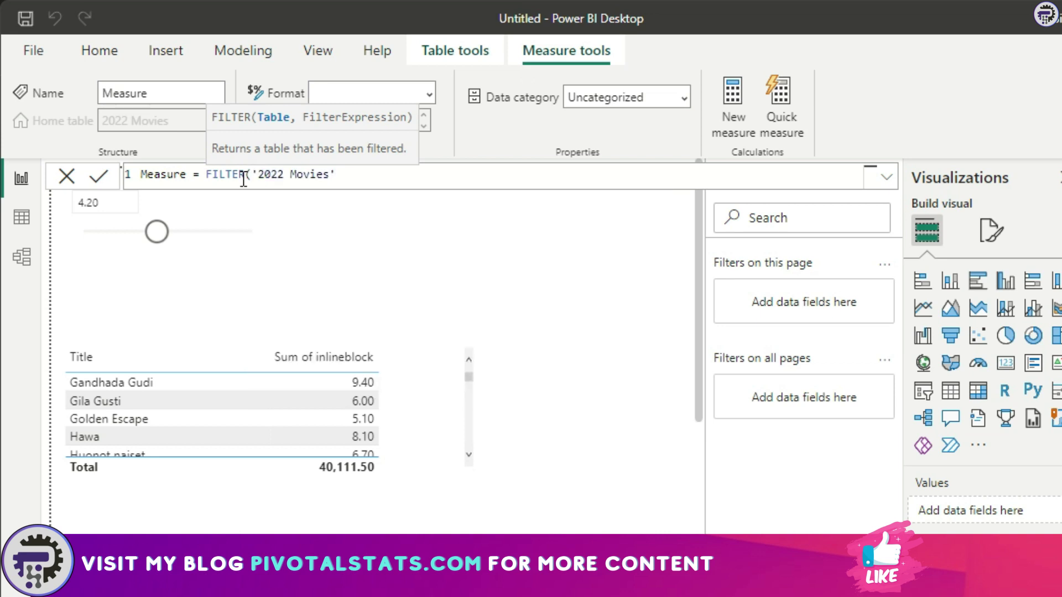
pyautogui.write(',inlin')
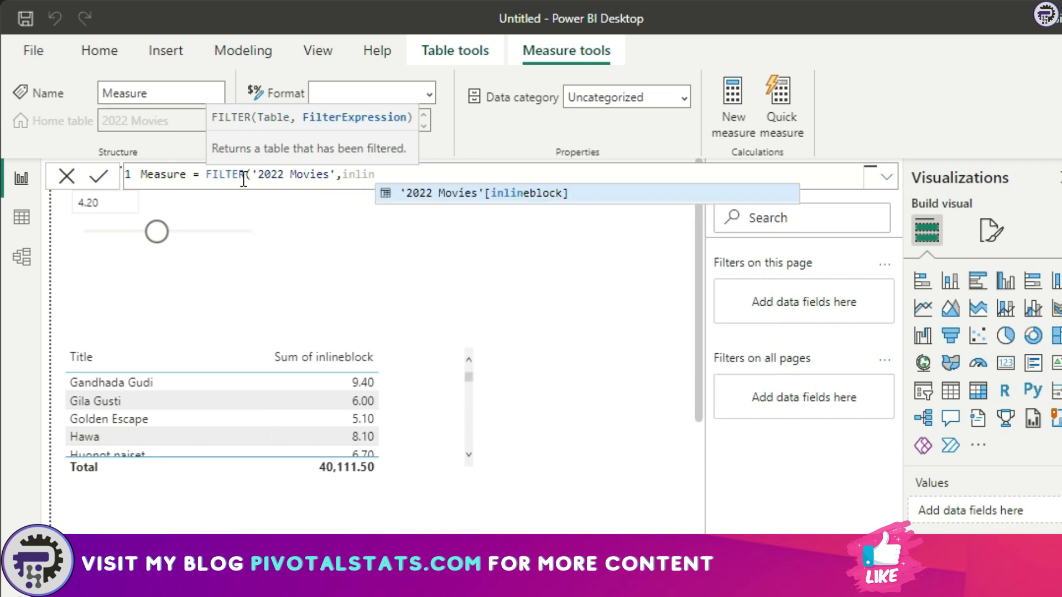
pyautogui.press('Tab')
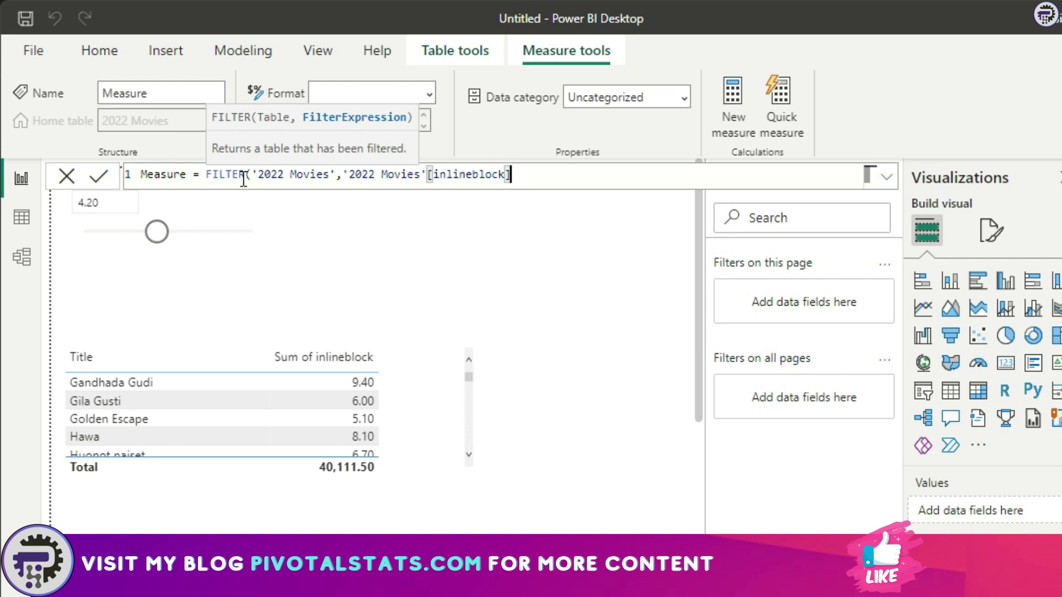
pyautogui.write('<= rating')
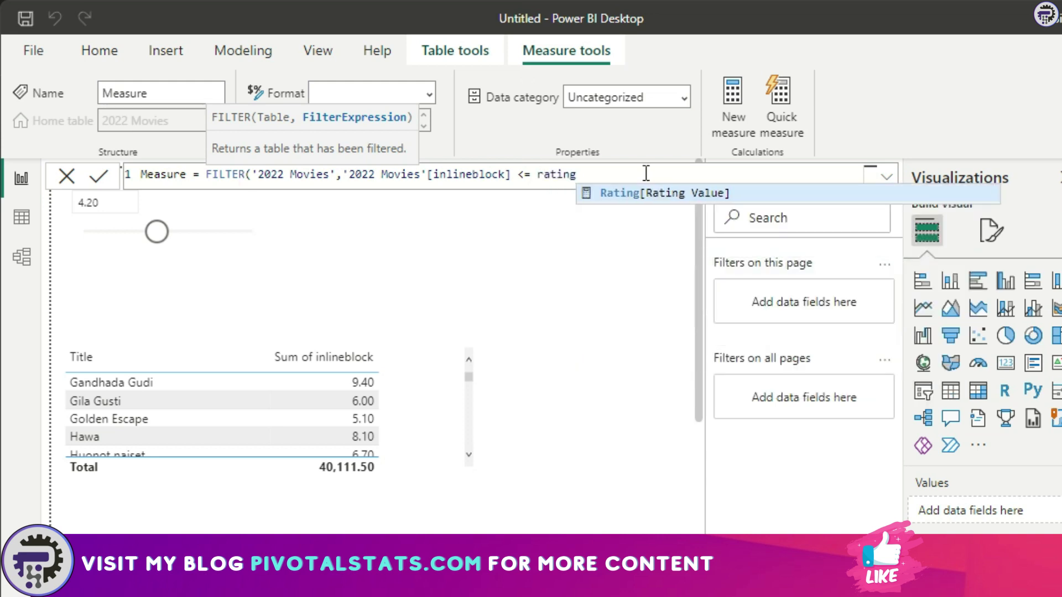
pyautogui.press('Tab')
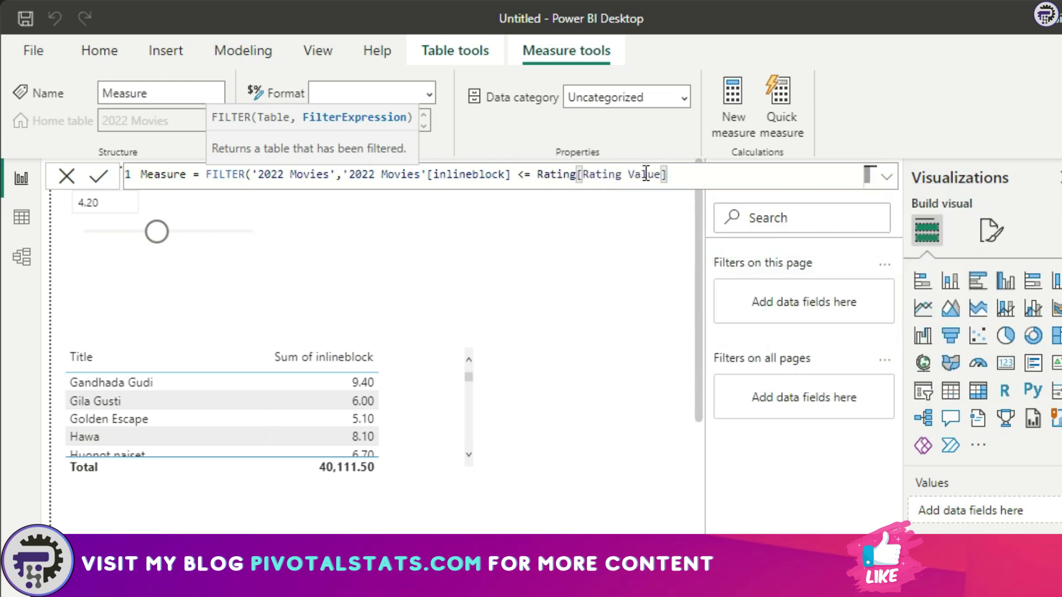
pyautogui.write(')')
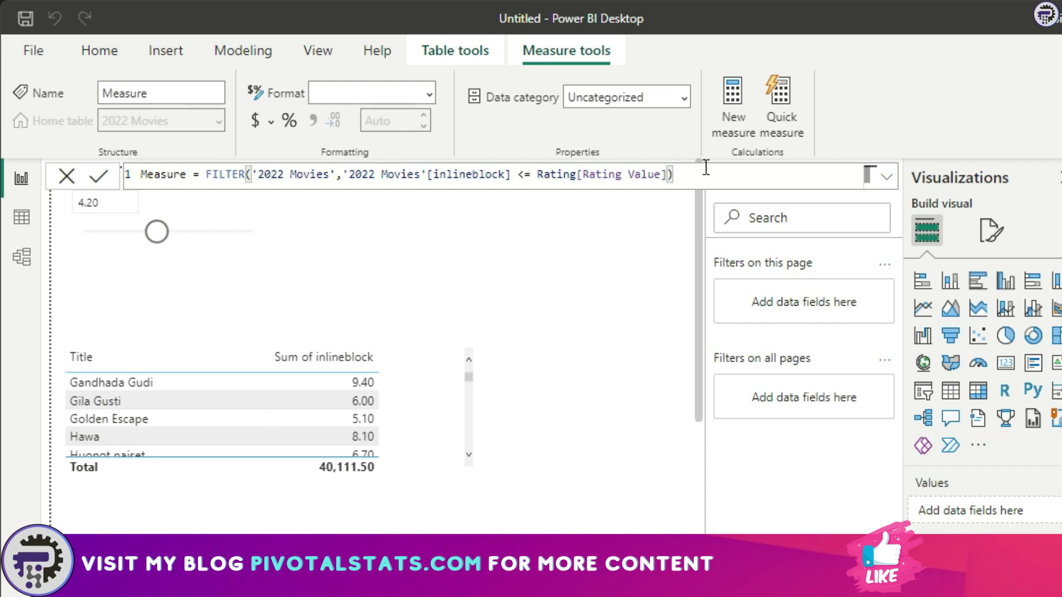
# Wrap the FILTER in MAXX, using '2022 Movies'[inlineblock] as the expression
pyautogui.doubleClick(220, 175)
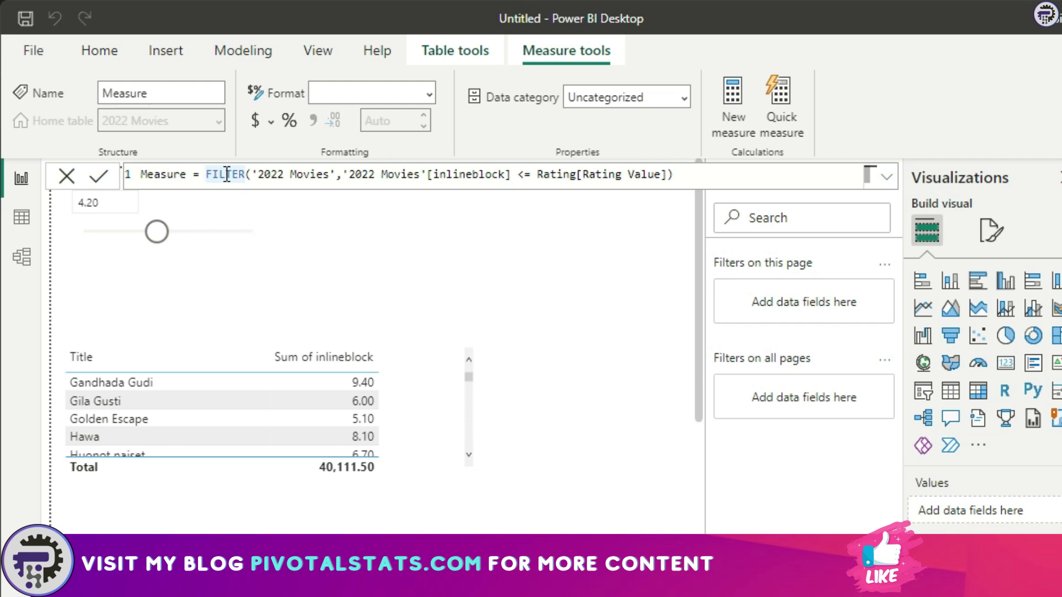
pyautogui.write('max')
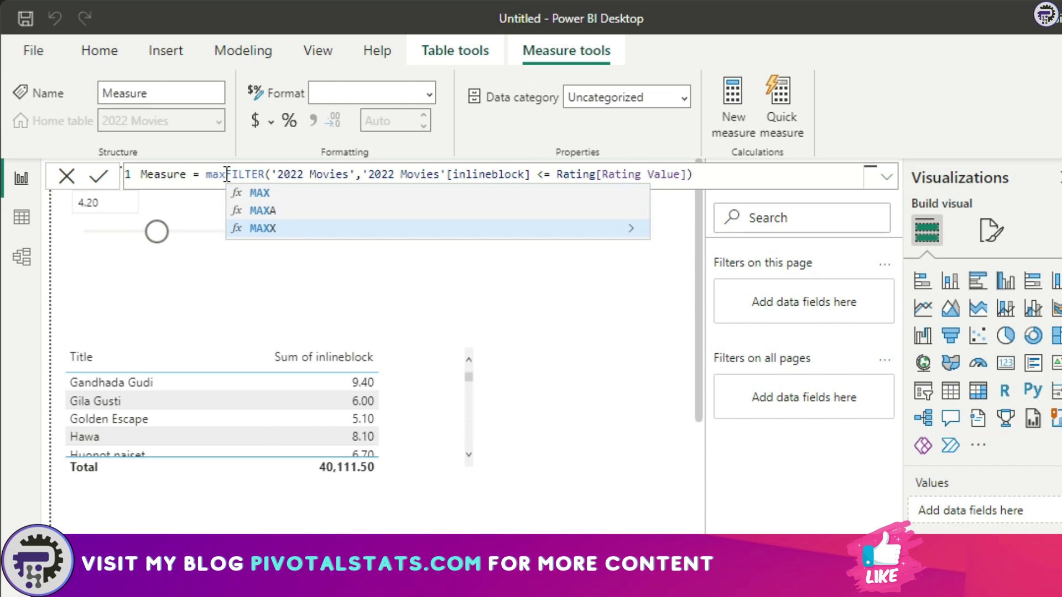
pyautogui.press('Tab')
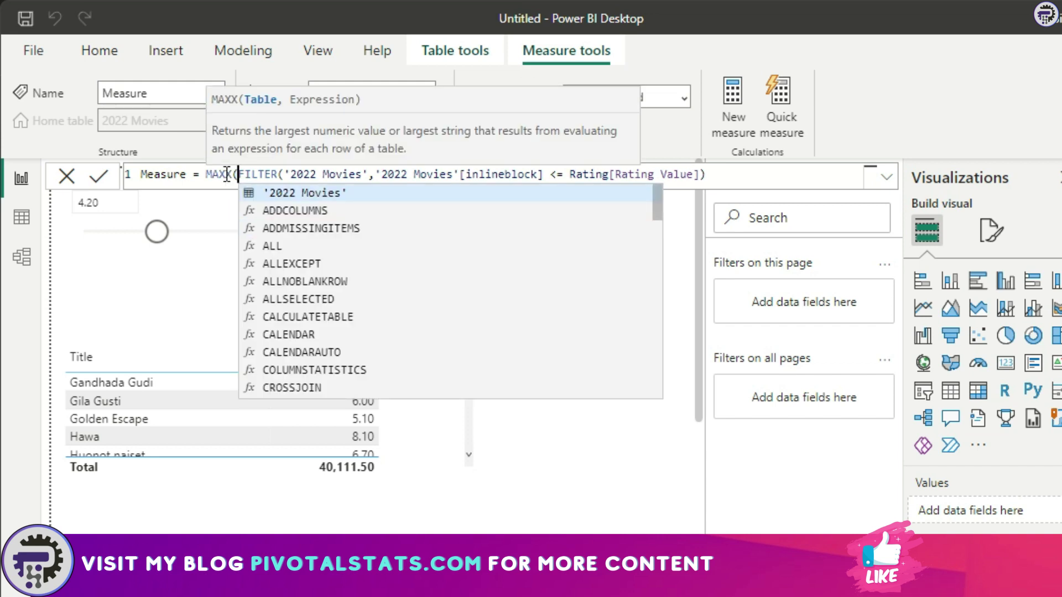
pyautogui.press('Right')
pyautogui.press('Right')
pyautogui.press('Right')
pyautogui.press('Right')
pyautogui.press('Right')
pyautogui.press('Right')
pyautogui.press('Right')
pyautogui.press('Right')
pyautogui.press('Right')
pyautogui.press('Right')
pyautogui.press('Right')
pyautogui.press('Right')
pyautogui.press('Right')
pyautogui.press('Right')
pyautogui.press('Right')
pyautogui.press('Right')
pyautogui.press('Right')
pyautogui.press('Right')
pyautogui.press('Right')
pyautogui.press('Right')
pyautogui.press('Right')
pyautogui.press('Right')
pyautogui.press('Right')
pyautogui.press('Right')
pyautogui.press('Right')
pyautogui.press('Right')
pyautogui.press('Right')
pyautogui.press('Right')
pyautogui.press('Right')
pyautogui.press('Right')
pyautogui.press('Right')
pyautogui.press('Right')
pyautogui.press('Right')
pyautogui.press('Right')
pyautogui.press('Right')
pyautogui.press('Right')
pyautogui.press('Right')
pyautogui.press('Right')
pyautogui.press('Right')
pyautogui.press('Right')
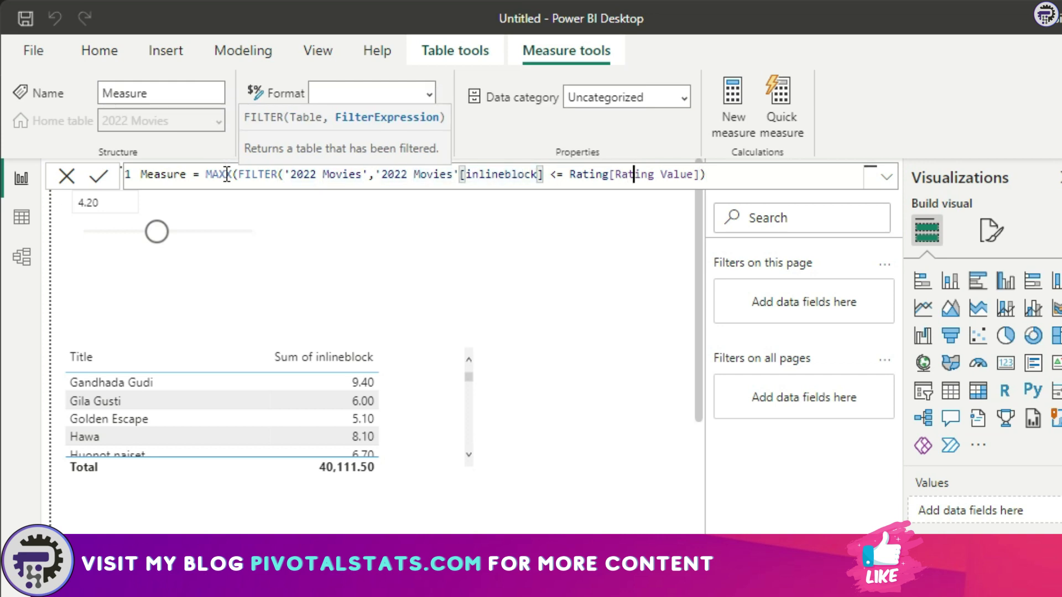
pyautogui.press('Right')
pyautogui.press('Right')
pyautogui.press('Right')
pyautogui.press('Right')
pyautogui.press('Right')
pyautogui.press('Right')
pyautogui.press('Right')
pyautogui.press('Right')
pyautogui.press('Right')
pyautogui.press('Right')
pyautogui.press('Right')
pyautogui.write(',')
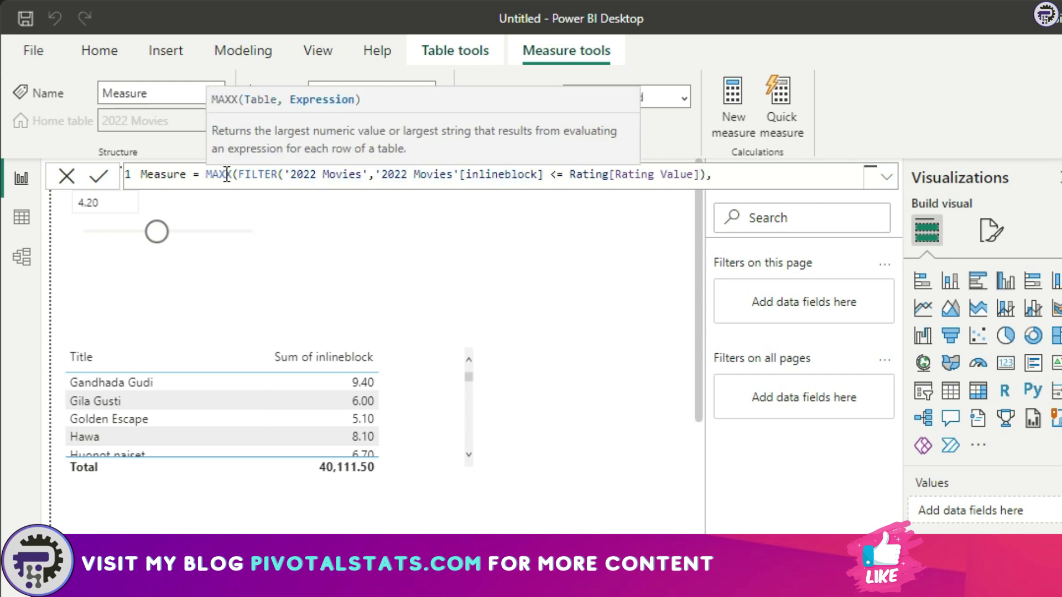
pyautogui.write('inlin')
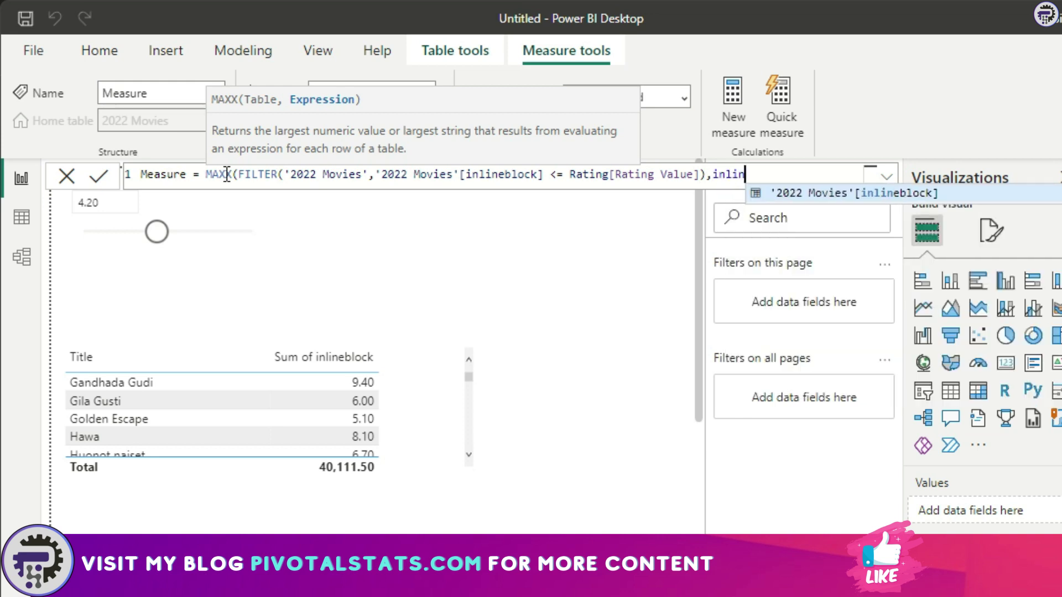
pyautogui.press('Tab')
pyautogui.write(')')
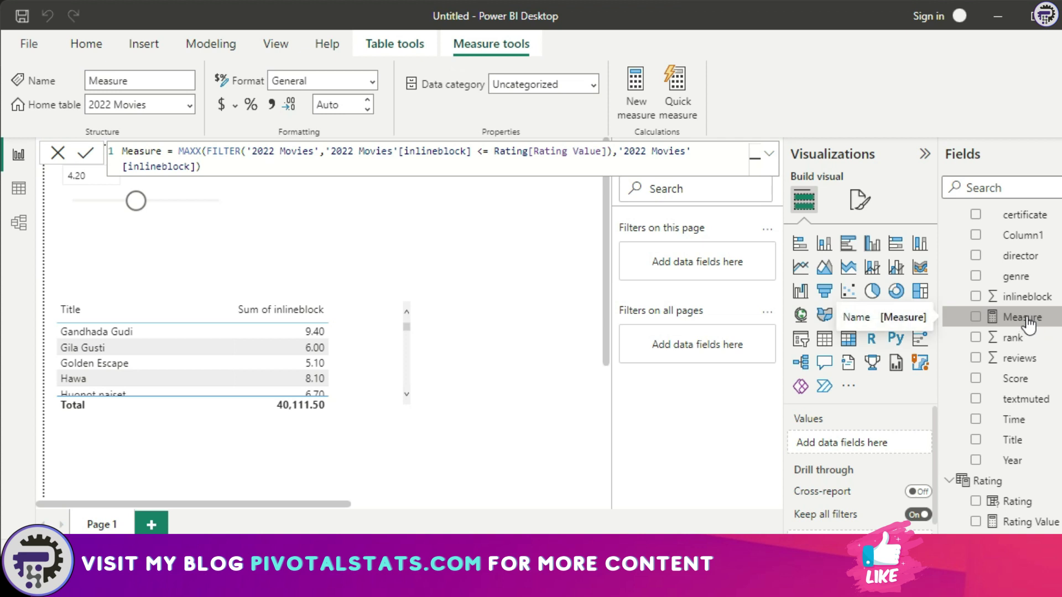
# Replace Sum of inlineblock with Measure, raise Rating to 6.90, then view the 2022 Movies data
pyautogui.click(359, 339)
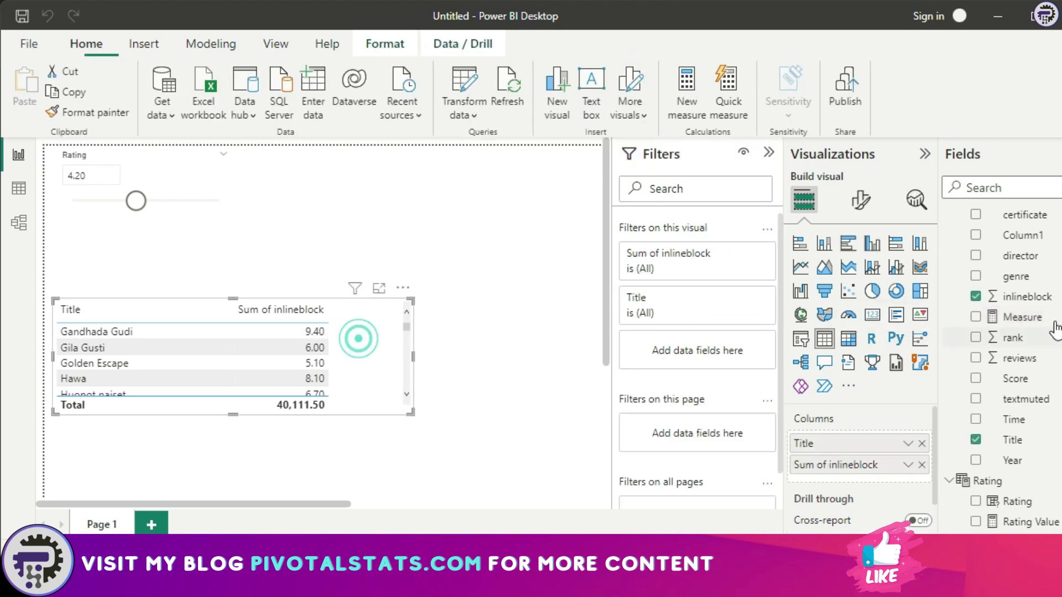
pyautogui.moveTo(1010, 316); pyautogui.dragTo(852, 466)
pyautogui.moveTo(136, 201); pyautogui.dragTo(208, 207)
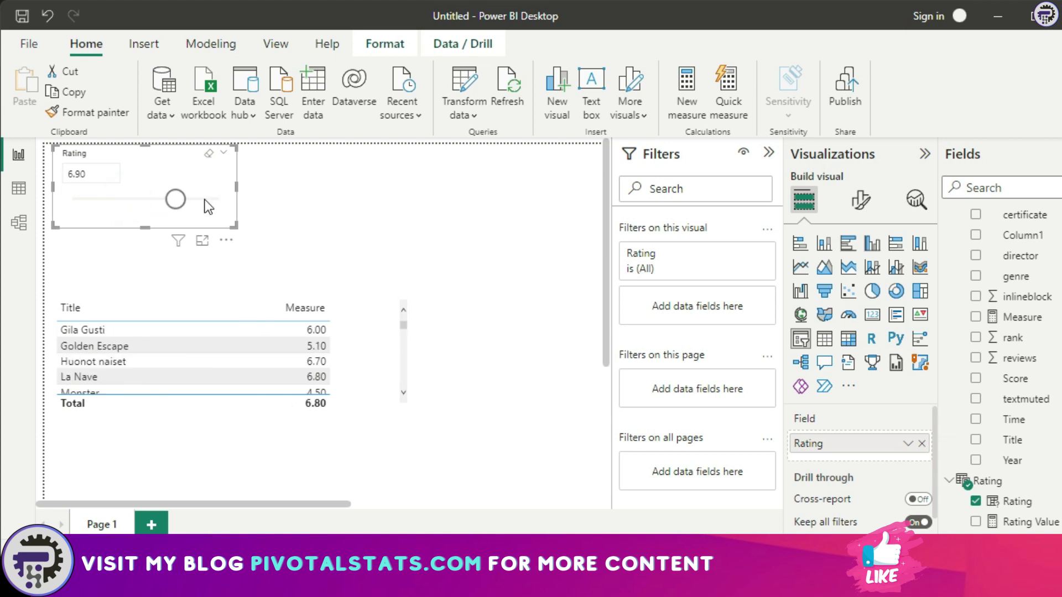
pyautogui.click(1015, 320)
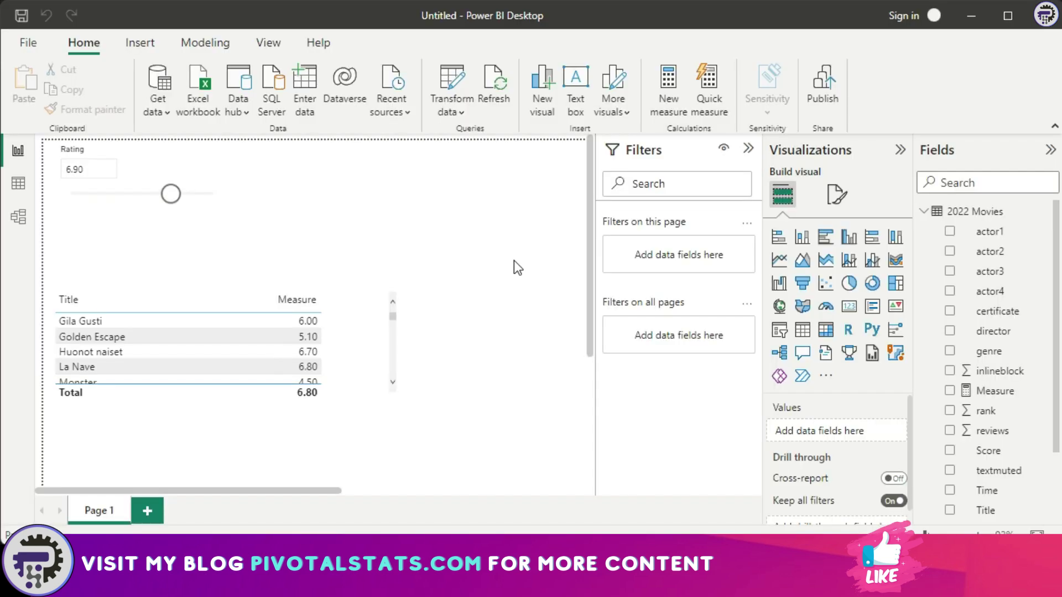
pyautogui.click(18, 184)
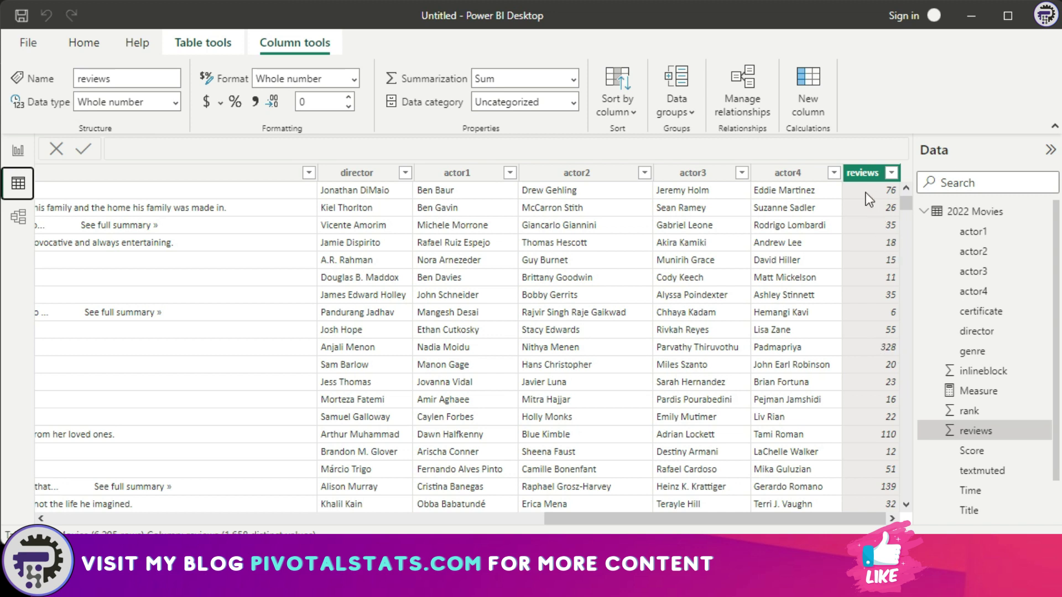
# Back on the report, start a numeric range parameter named No. Of Months
pyautogui.click(18, 153)
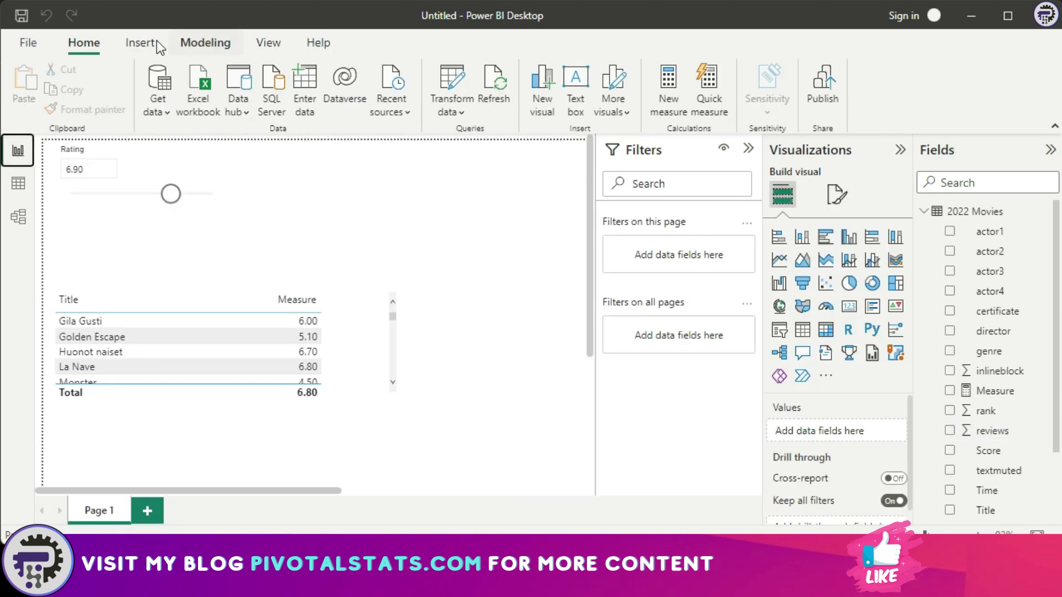
pyautogui.click(205, 43)
pyautogui.click(332, 111)
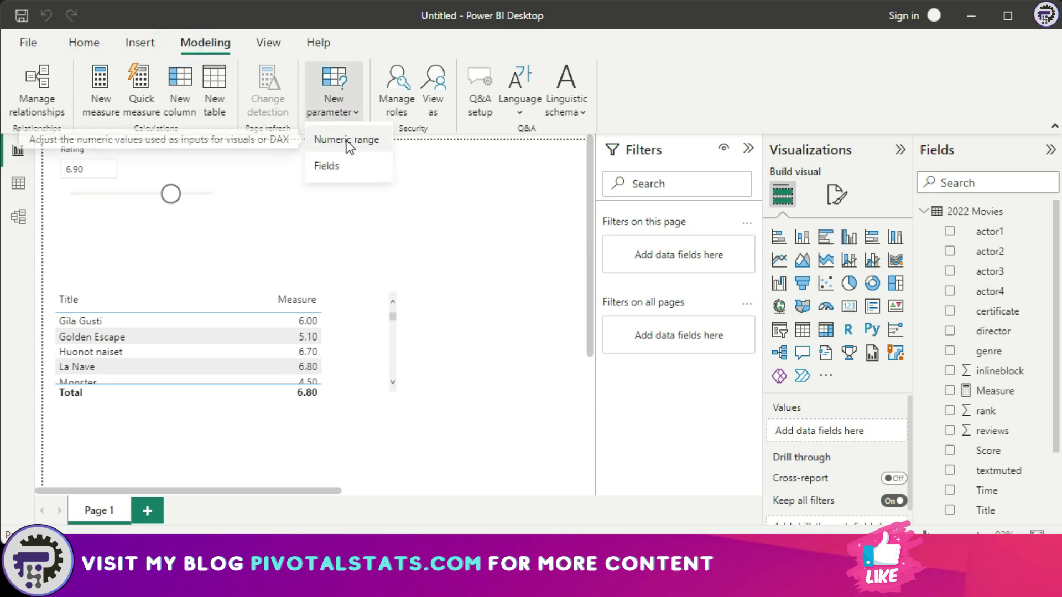
pyautogui.click(347, 143)
pyautogui.write('No. Of month')
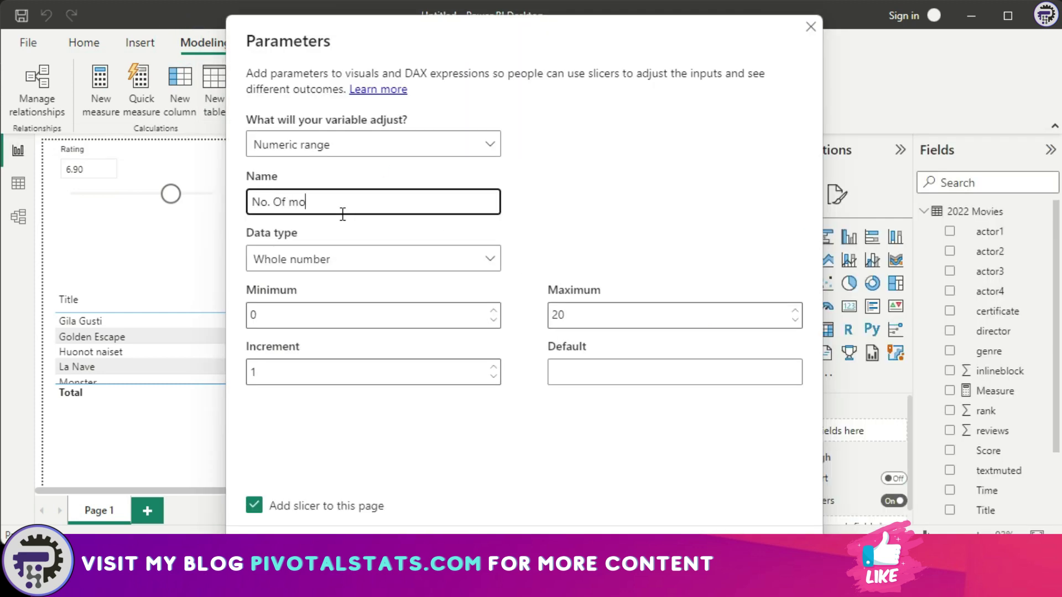
pyautogui.press('BackSpace')
pyautogui.press('BackSpace')
pyautogui.press('BackSpace')
pyautogui.press('BackSpace')
pyautogui.press('BackSpace')
pyautogui.write('Month')
# Give it minimum 1, maximum 12 and default 1, and create its slicer
pyautogui.doubleClick(397, 319)
pyautogui.write('1')
pyautogui.doubleClick(578, 315)
pyautogui.write('12')
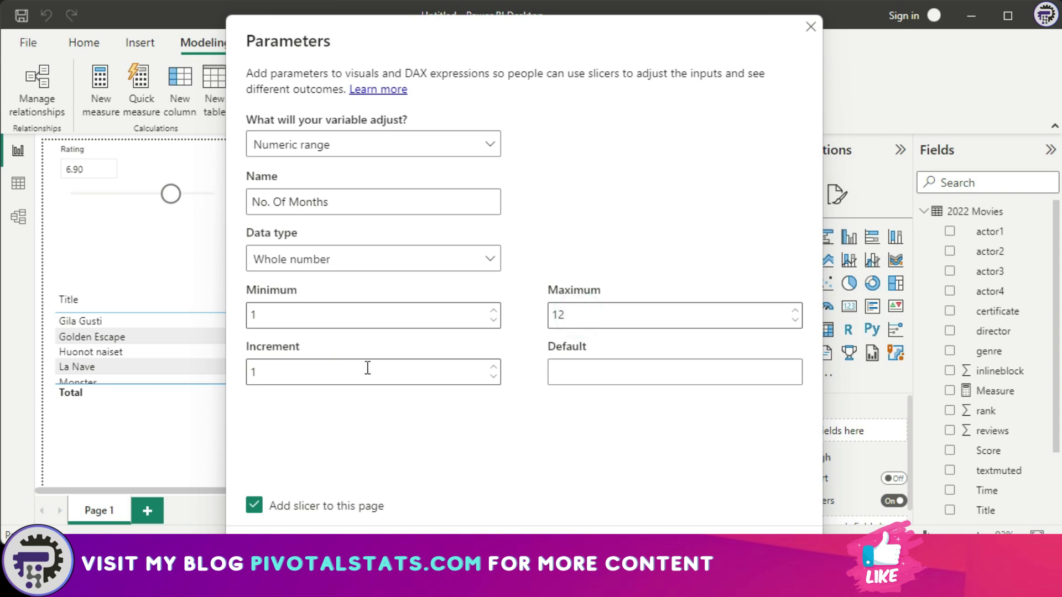
pyautogui.click(661, 373)
pyautogui.write('1')
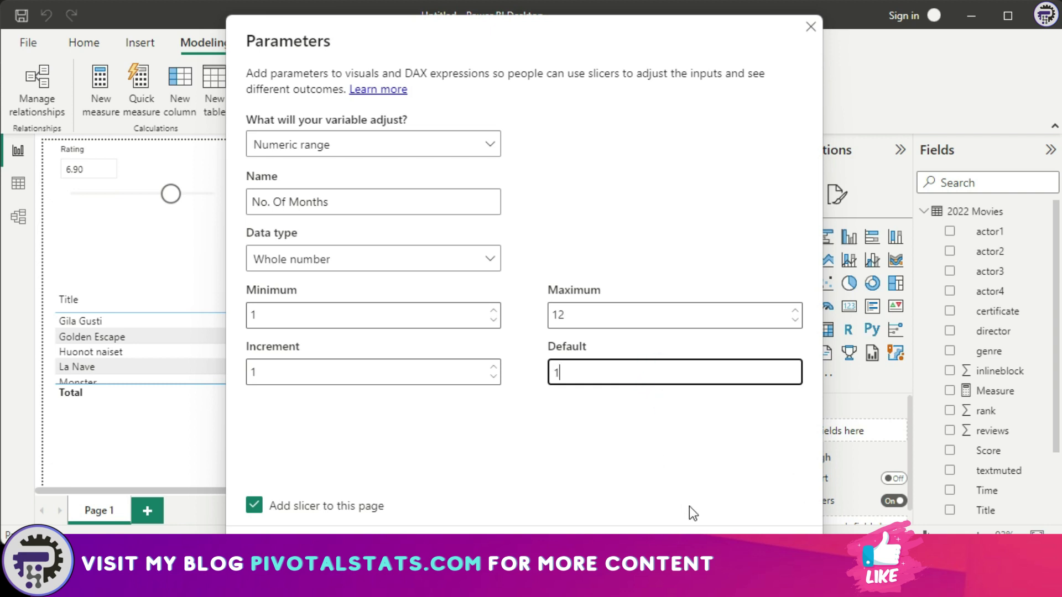
pyautogui.click(741, 555)
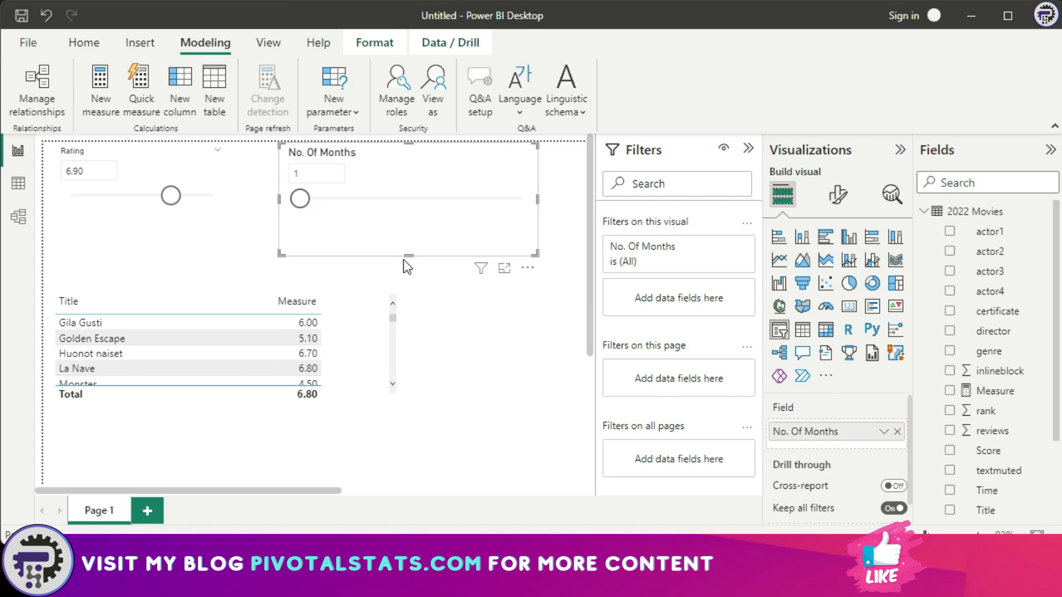
# Shrink the No. Of Months slicer and enter FILTER('2022 Movies', inlineblock <= Rating[Rating Value])
pyautogui.moveTo(407, 256); pyautogui.dragTo(407, 229)
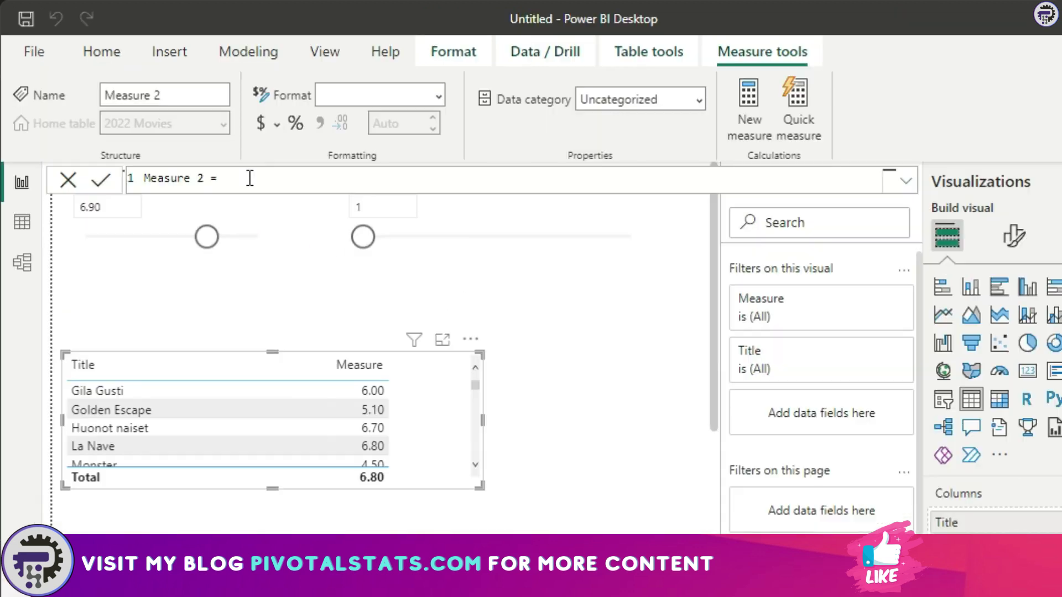
pyautogui.write('FILTER(')
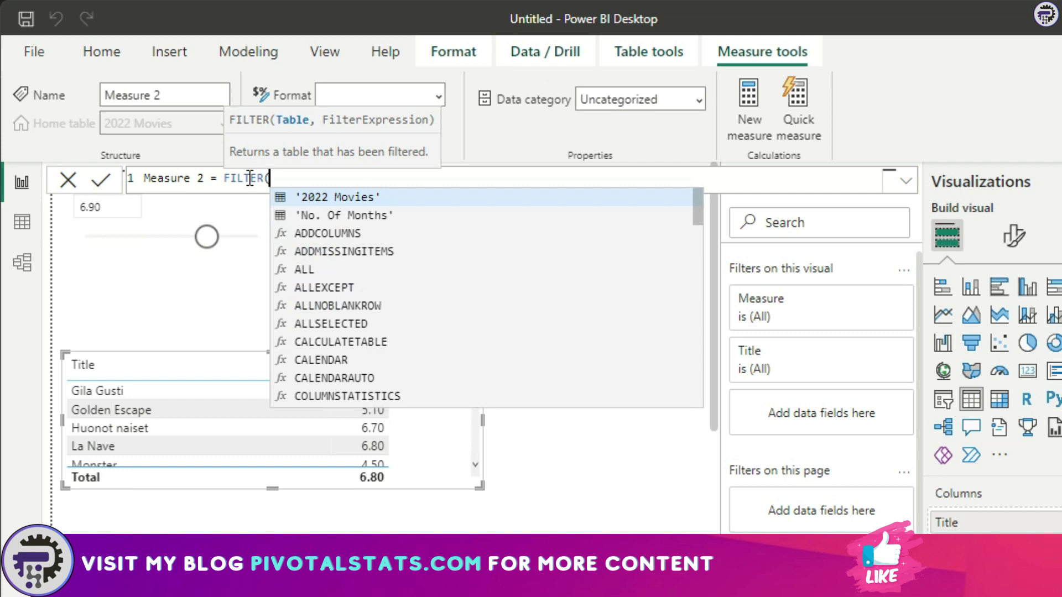
pyautogui.press('Tab')
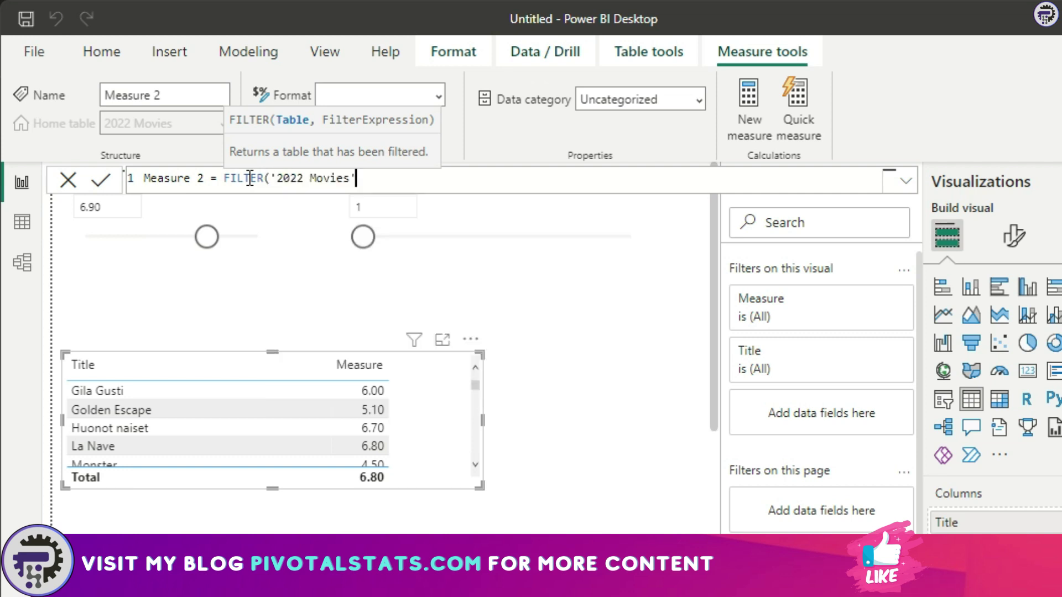
pyautogui.write(', inli')
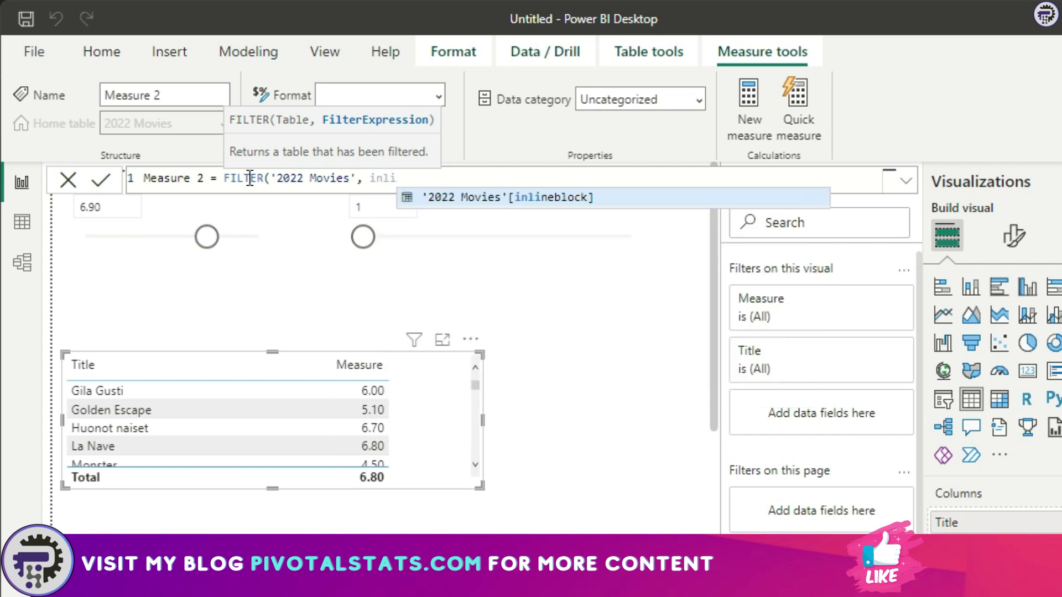
pyautogui.press('Tab')
pyautogui.write('<=')
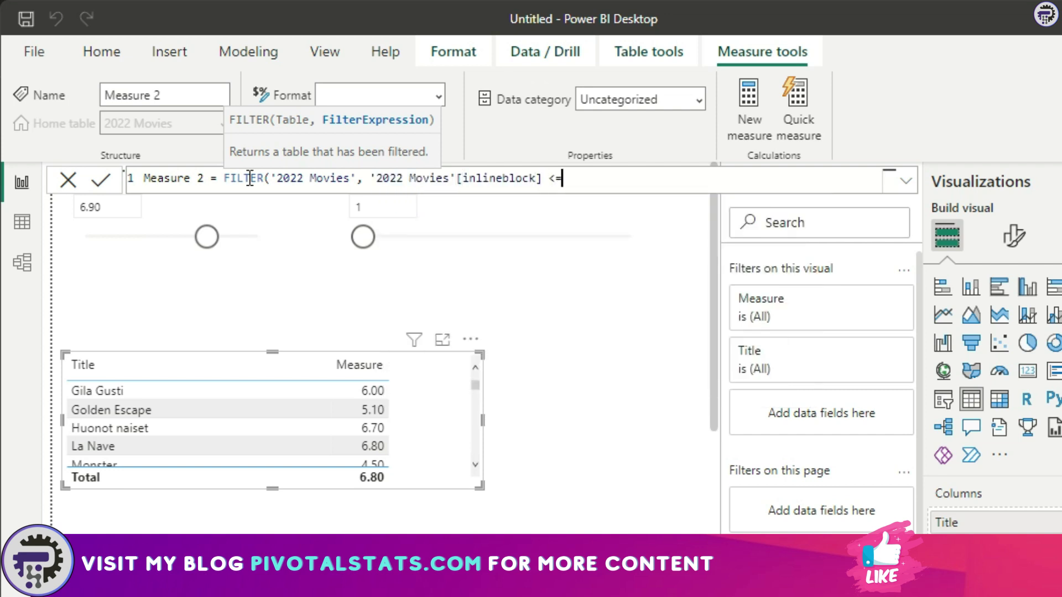
pyautogui.write('Rating[Rating Value]')
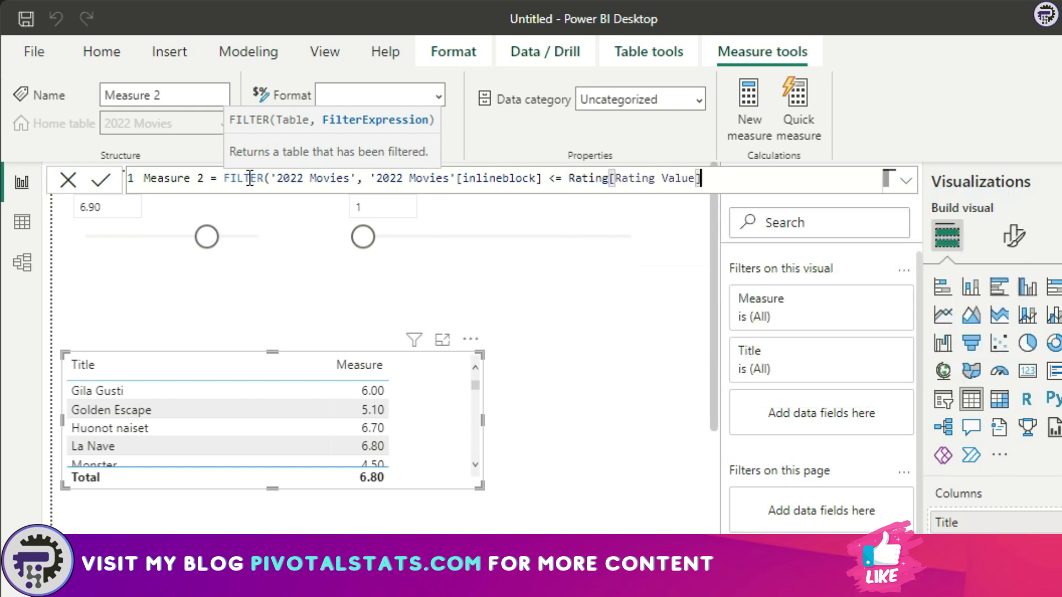
pyautogui.write(')')
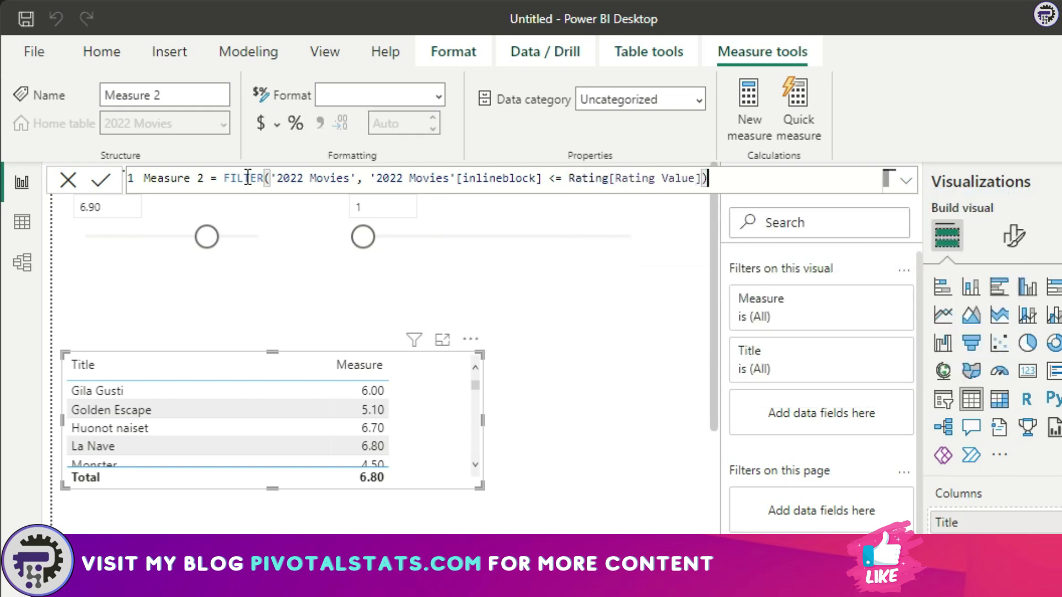
# Wrap the filter in SUMX over ('2022 Movies'[reviews] /12)
pyautogui.click(224, 178)
pyautogui.write('sum')
pyautogui.press('Down')
pyautogui.press('Down')
pyautogui.press('Down')
pyautogui.press('Tab')
pyautogui.press('End')
pyautogui.write(',')
pyautogui.write("'2022 Movies'[reviews] /12")
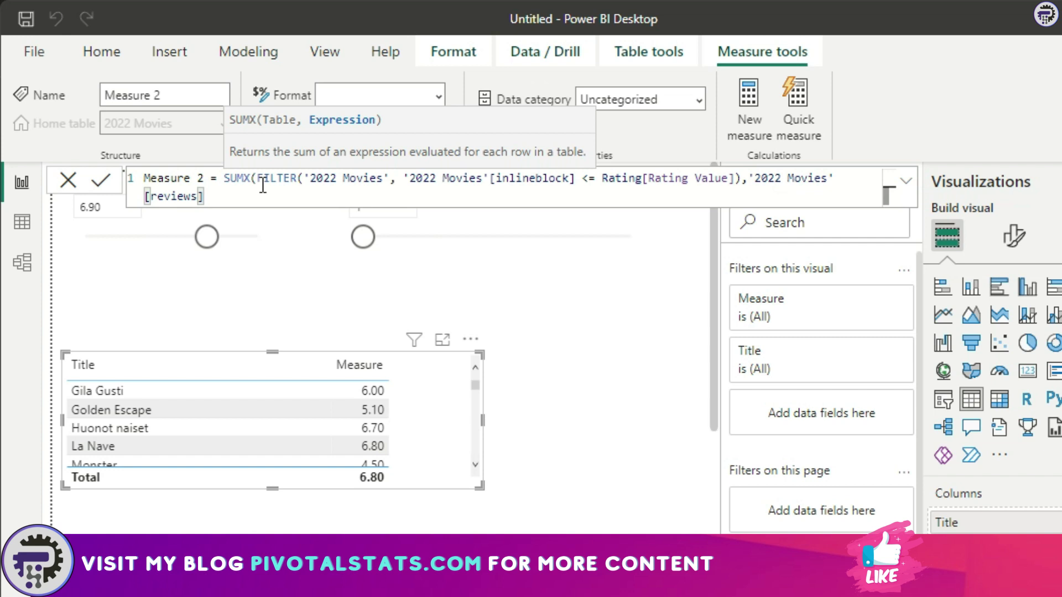
pyautogui.press('Left')
pyautogui.press('Left')
pyautogui.press('Left')
pyautogui.press('Left')
pyautogui.press('Left')
pyautogui.press('Left')
pyautogui.press('Left')
pyautogui.press('Left')
pyautogui.press('Left')
pyautogui.press('Left')
pyautogui.press('Left')
pyautogui.press('Left')
pyautogui.press('Left')
pyautogui.press('Left')
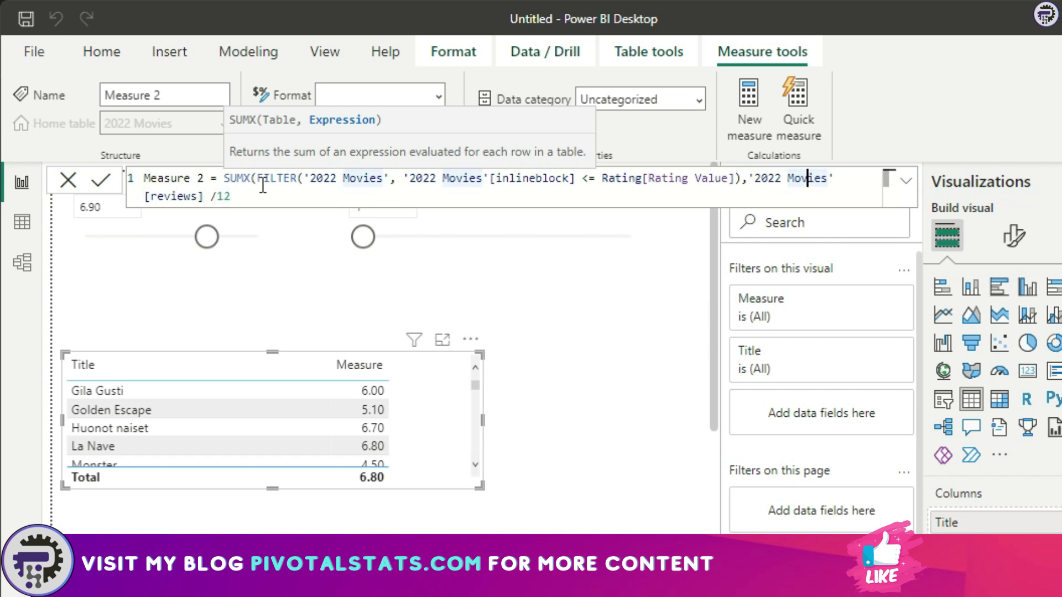
pyautogui.press('Left')
pyautogui.press('Left')
pyautogui.press('Left')
pyautogui.press('Left')
pyautogui.press('Left')
pyautogui.press('Left')
pyautogui.press('Left')
pyautogui.press('Left')
pyautogui.press('Left')
pyautogui.press('Left')
pyautogui.write('(')
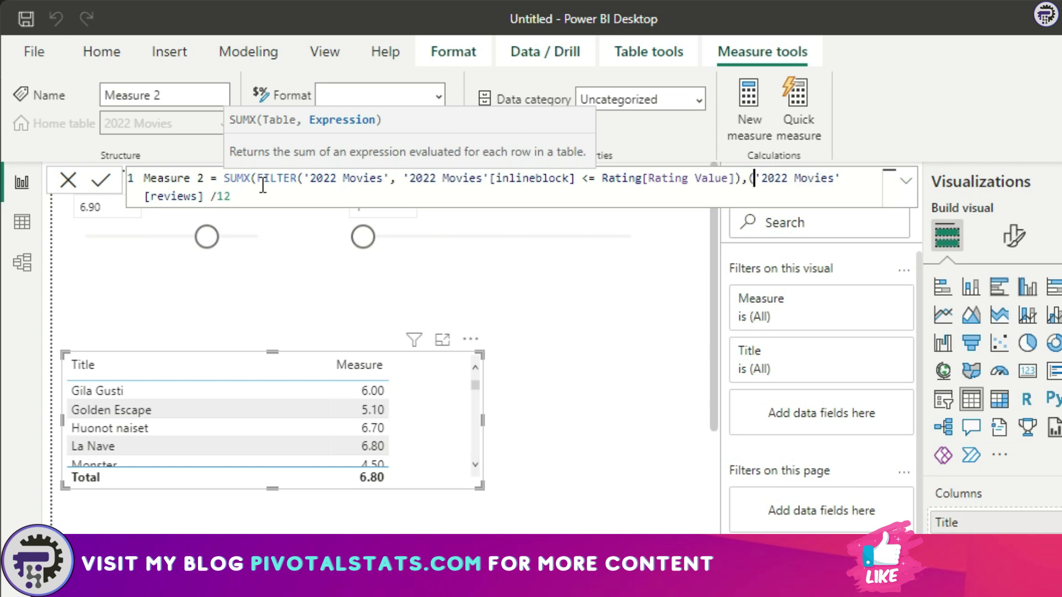
# Multiply by No. Of Months Value, commit Measure 2, and add it to the table
pyautogui.click(248, 196)
pyautogui.write(') *')
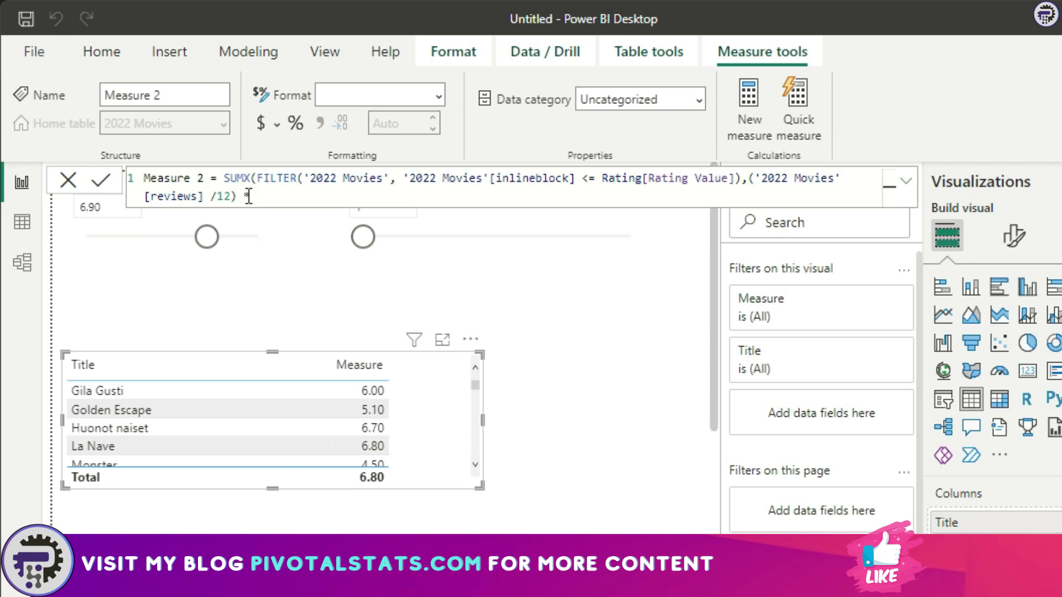
pyautogui.write(' no.')
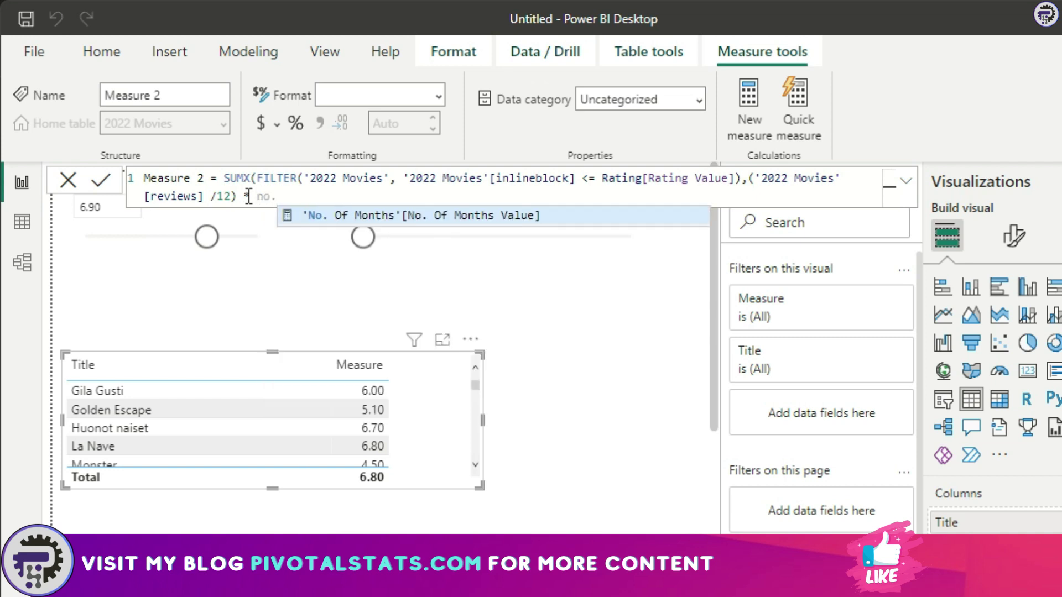
pyautogui.press('Tab')
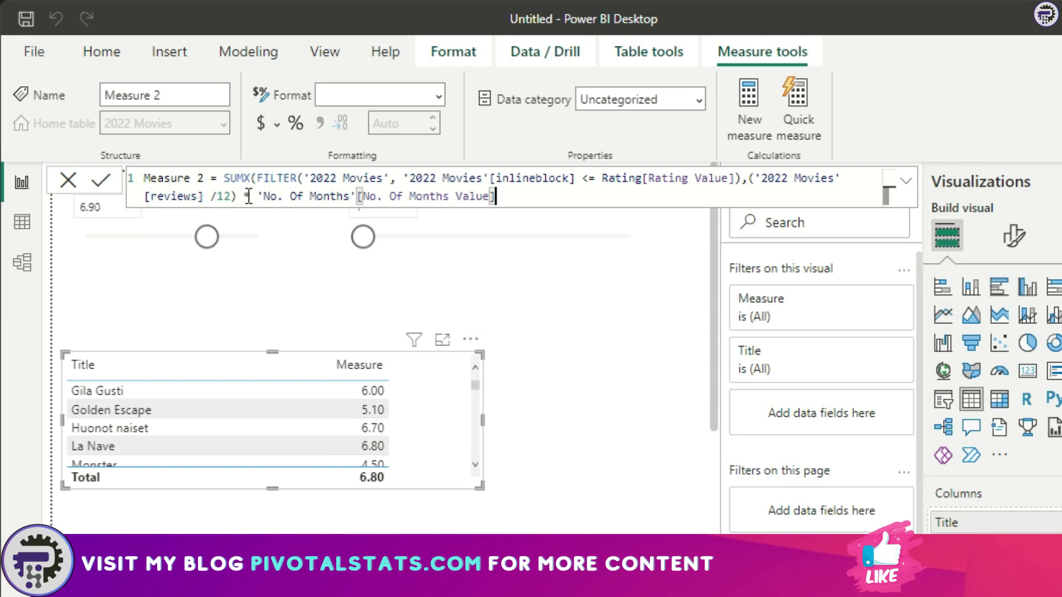
pyautogui.write(')')
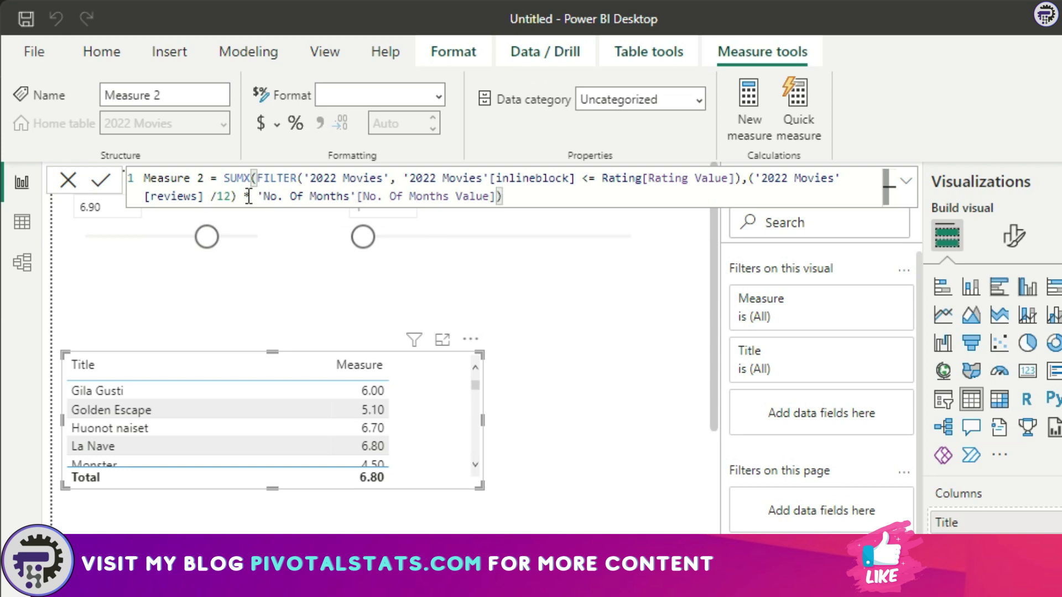
pyautogui.press('Return')
pyautogui.moveTo(995, 411); pyautogui.dragTo(863, 471)
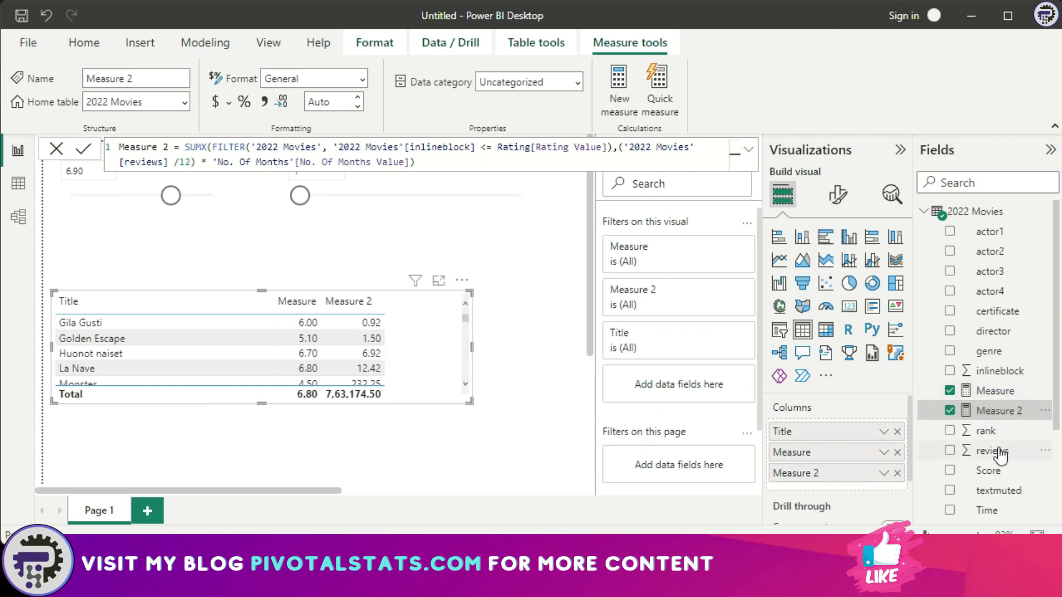
# Put Sum of reviews between Measure and Measure 2, and set No. Of Months to 6
pyautogui.moveTo(1000, 450); pyautogui.dragTo(872, 473)
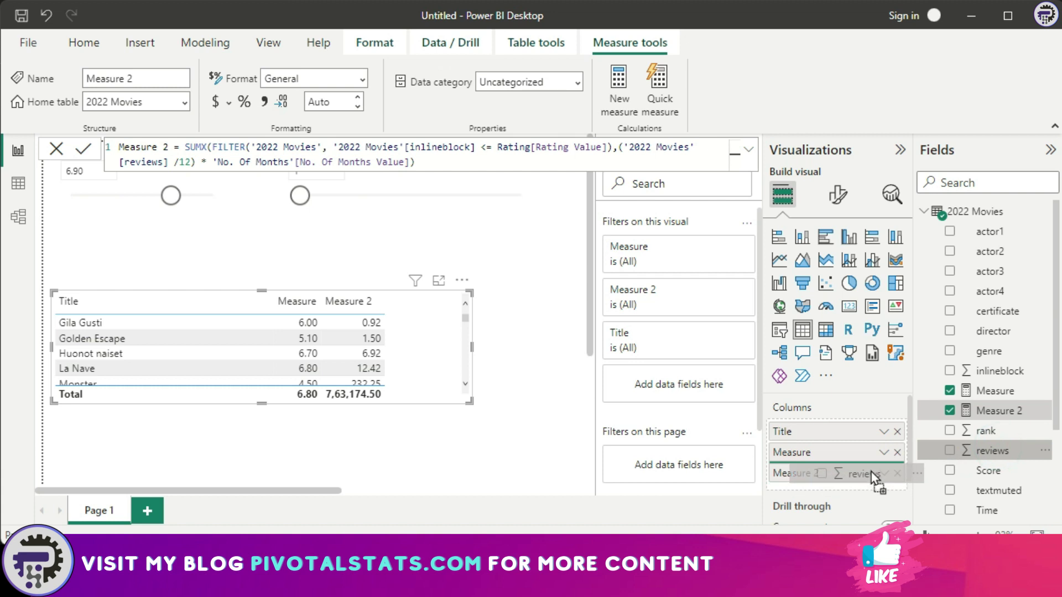
pyautogui.moveTo(871, 472); pyautogui.dragTo(872, 472)
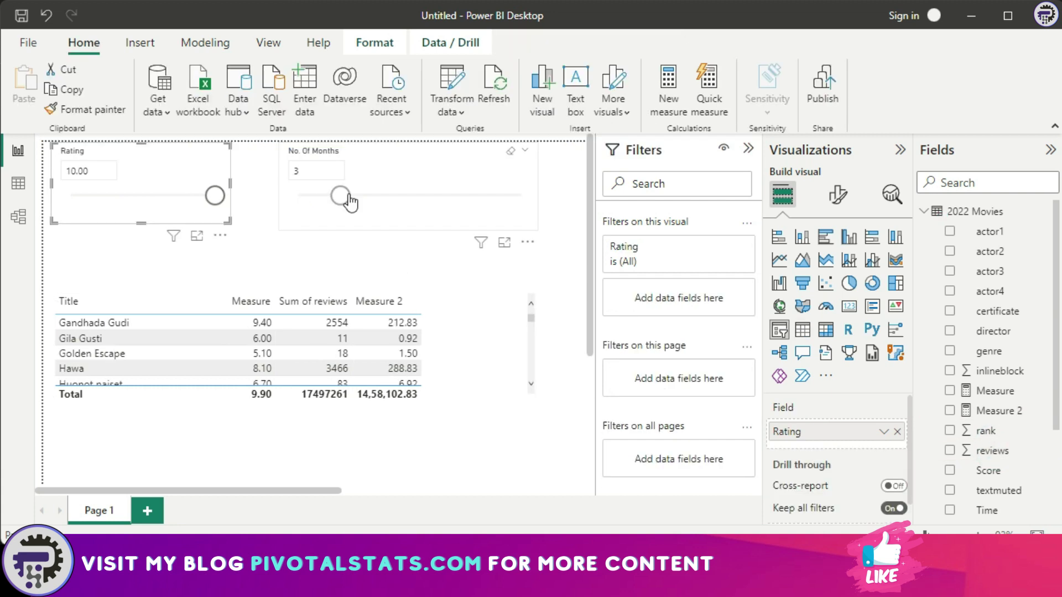
pyautogui.moveTo(343, 197); pyautogui.dragTo(524, 197)
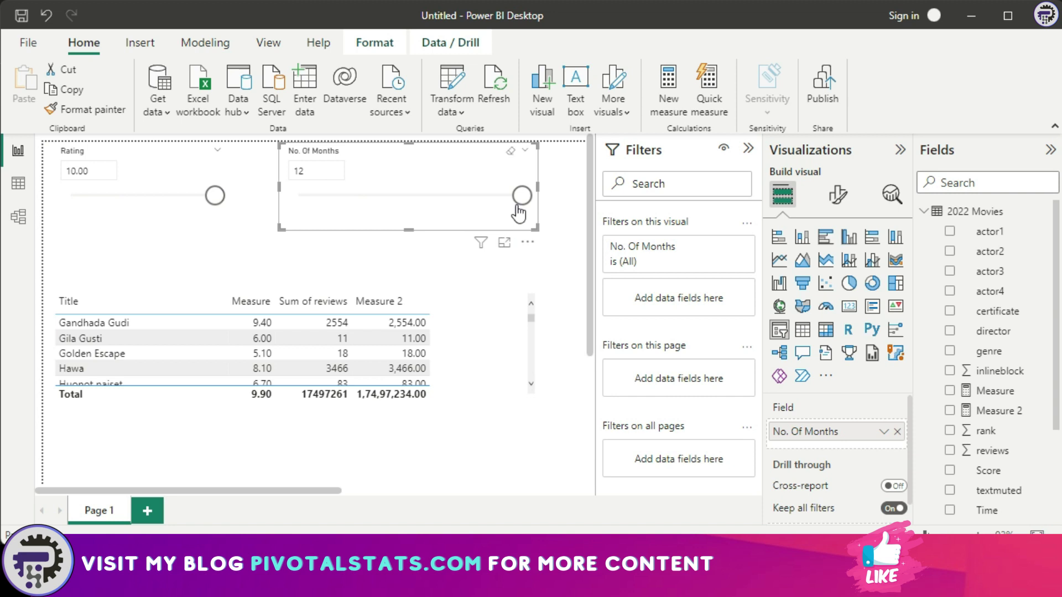
pyautogui.moveTo(521, 197); pyautogui.dragTo(402, 204)
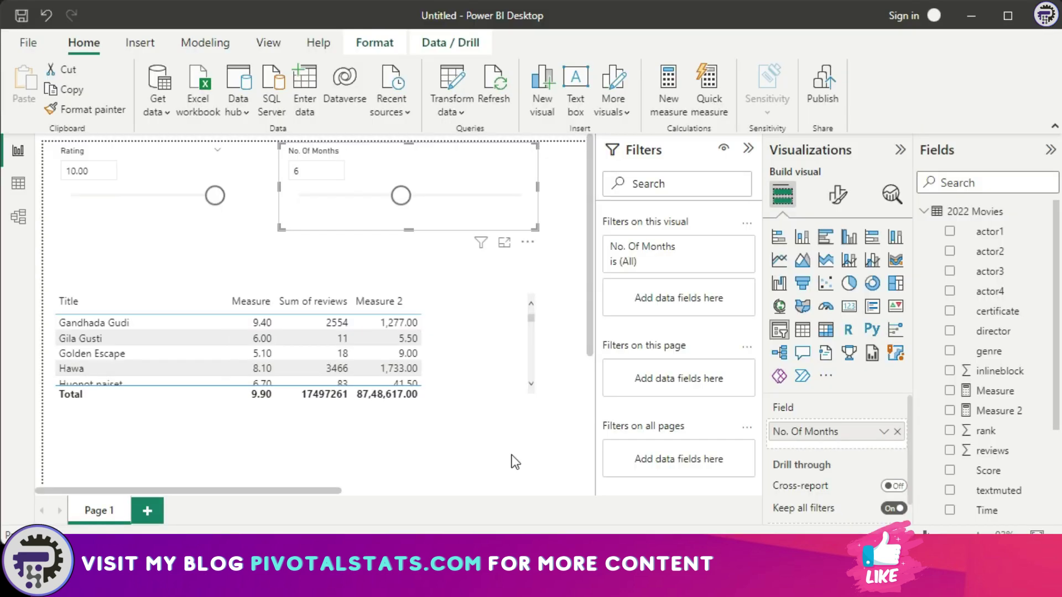
# Open Power Query Editor through Transform data and scroll the 2022 Movies grid fully left
pyautogui.click(457, 110)
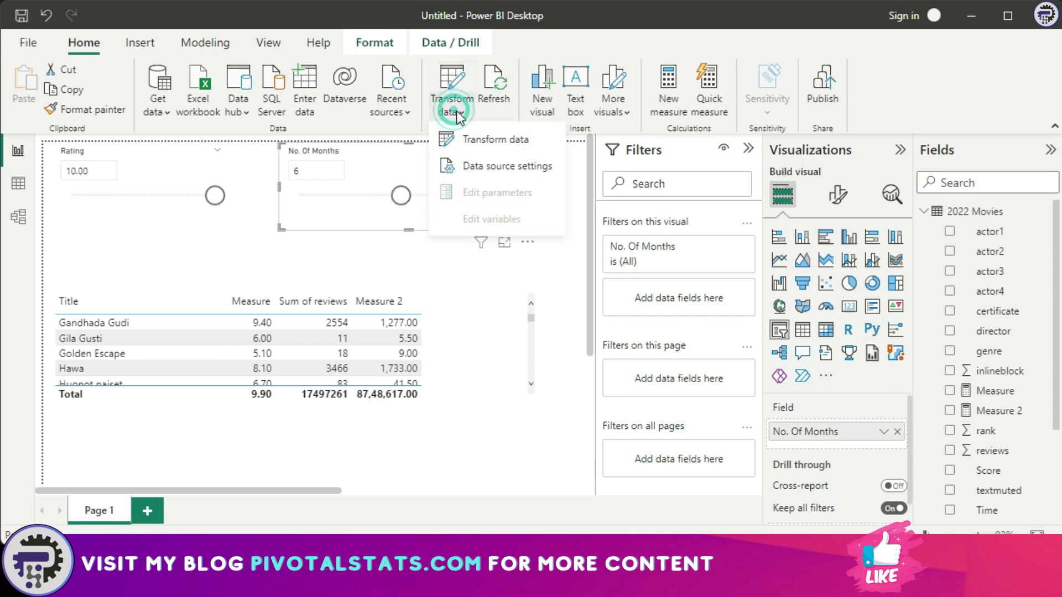
pyautogui.click(486, 141)
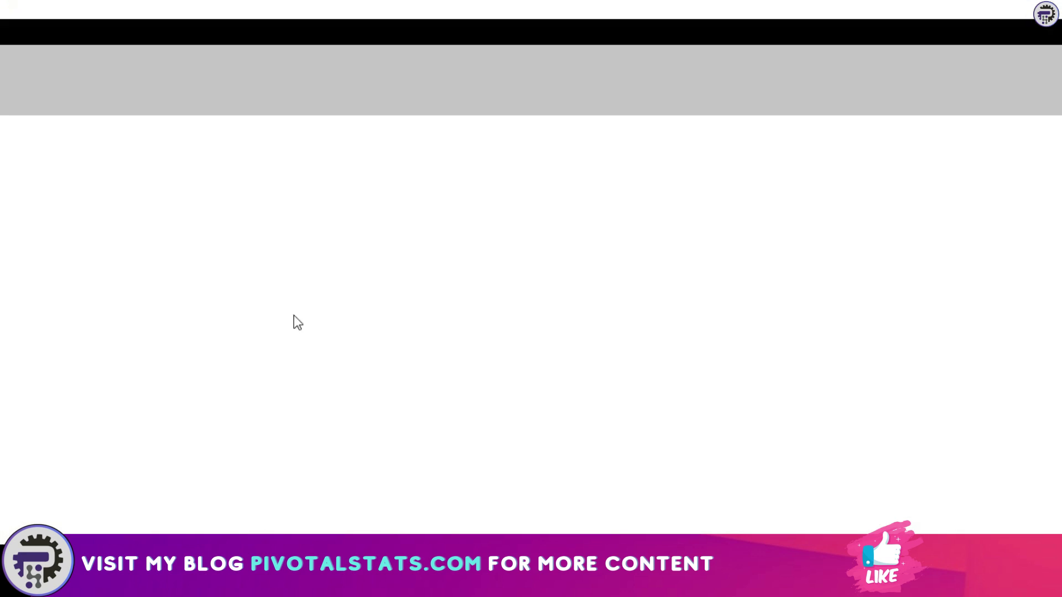
pyautogui.moveTo(441, 522); pyautogui.dragTo(221, 520)
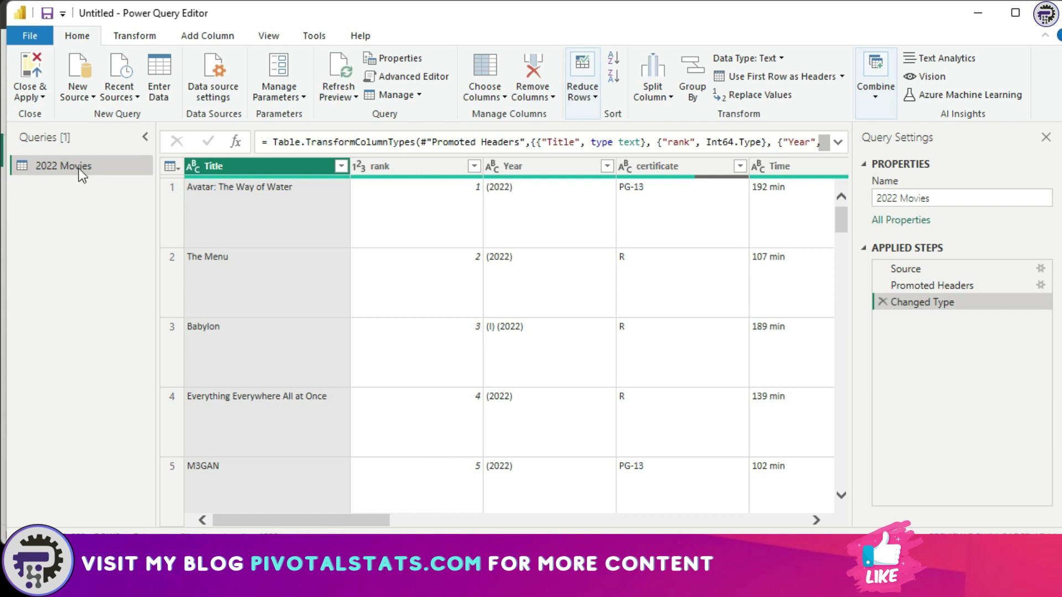
# Add a new Text-type parameter named CertficateParam with current value PG-13
pyautogui.click(291, 94)
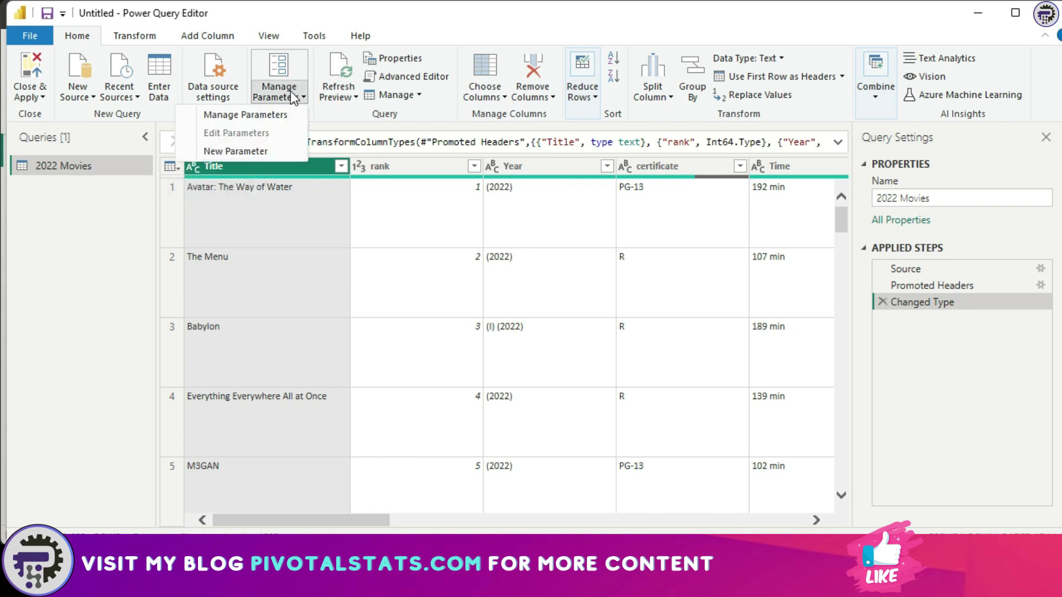
pyautogui.click(254, 152)
pyautogui.write('Cer')
pyautogui.write('tficateParam')
pyautogui.click(505, 346)
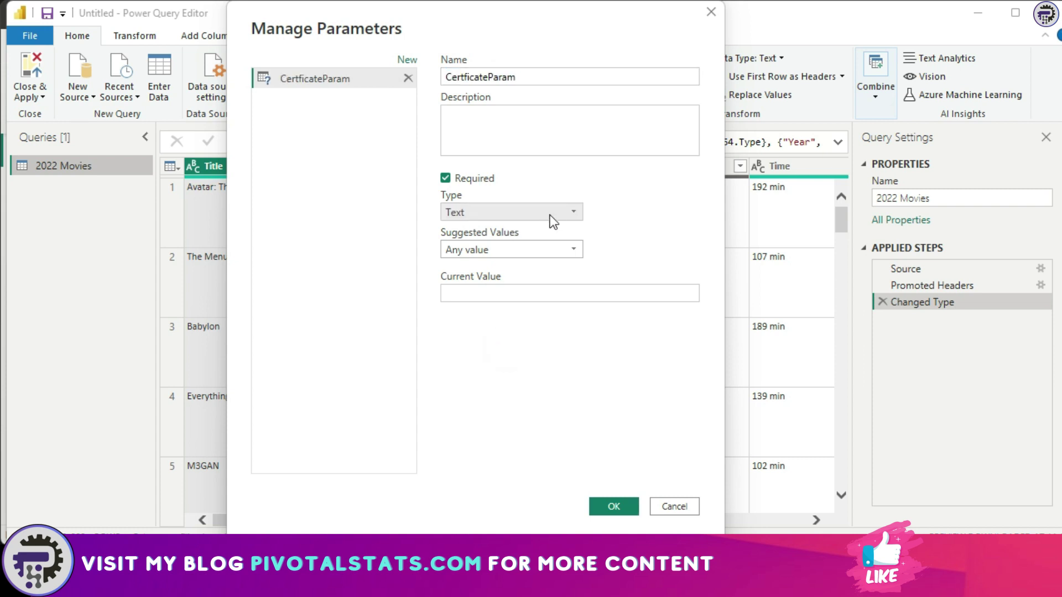
pyautogui.click(558, 211)
pyautogui.click(609, 210)
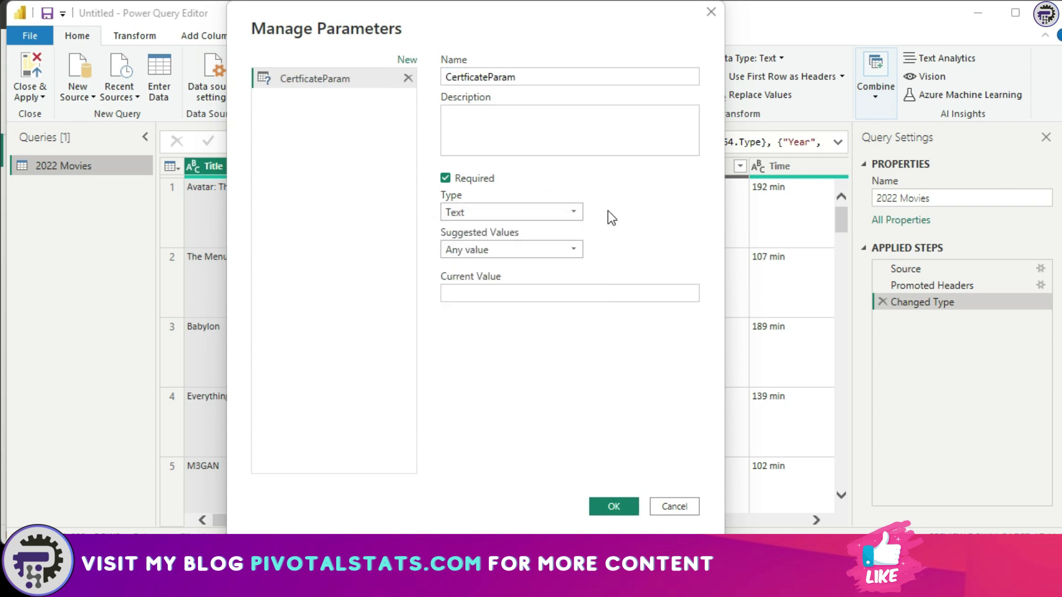
pyautogui.click(530, 297)
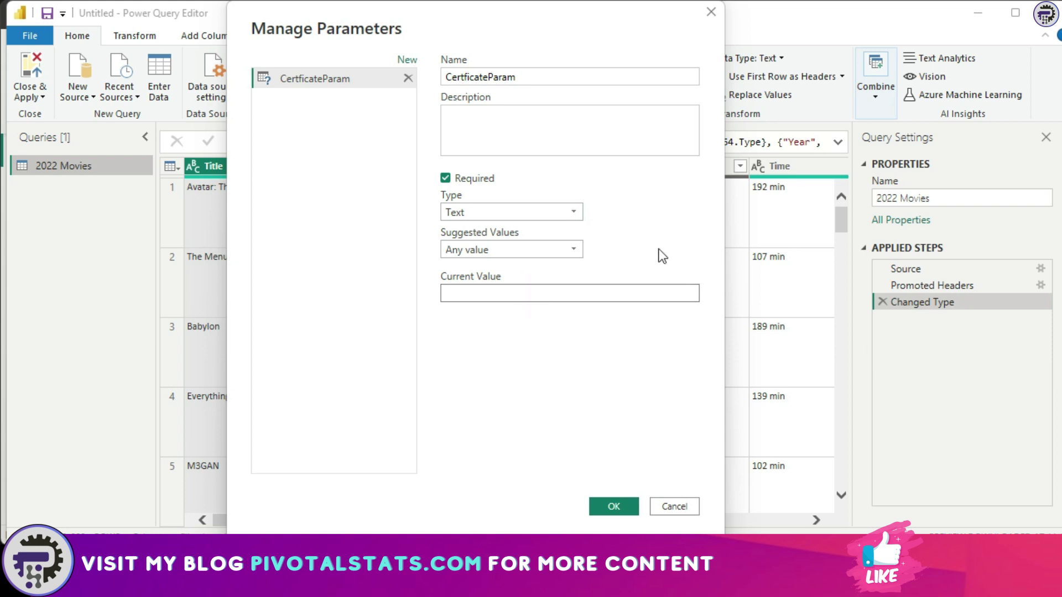
pyautogui.write('PG-13')
pyautogui.click(615, 507)
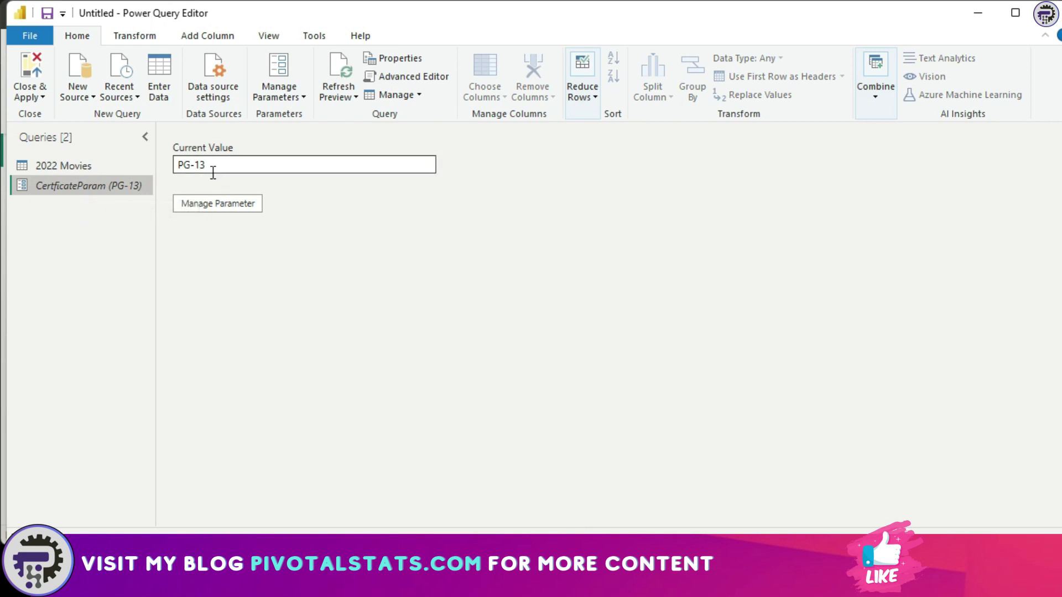
# Filter the 2022 Movies certificate column to equal the CertficateParam parameter, then recheck its filter
pyautogui.click(69, 164)
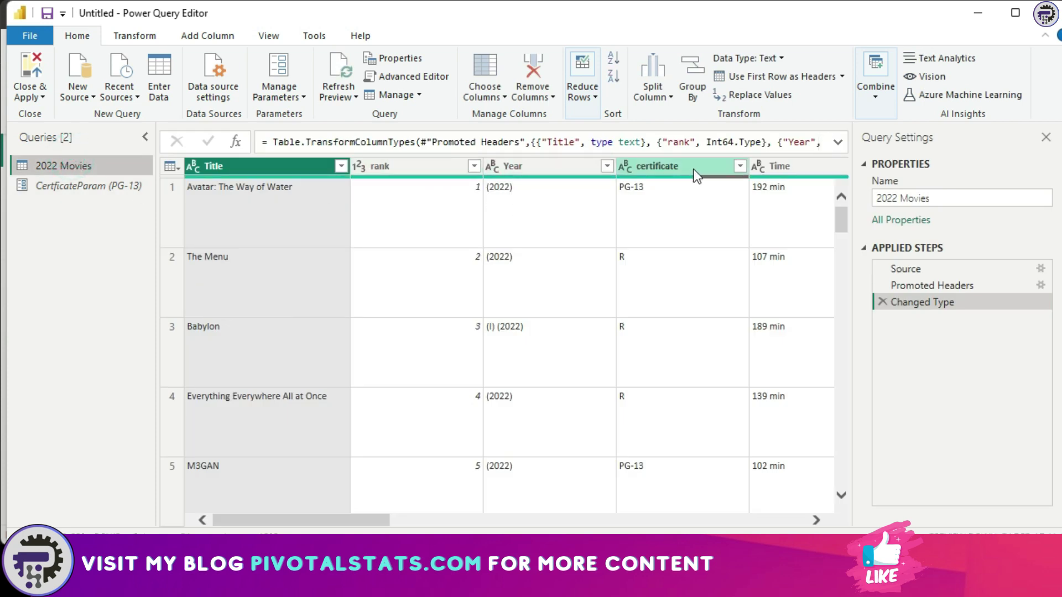
pyautogui.click(740, 167)
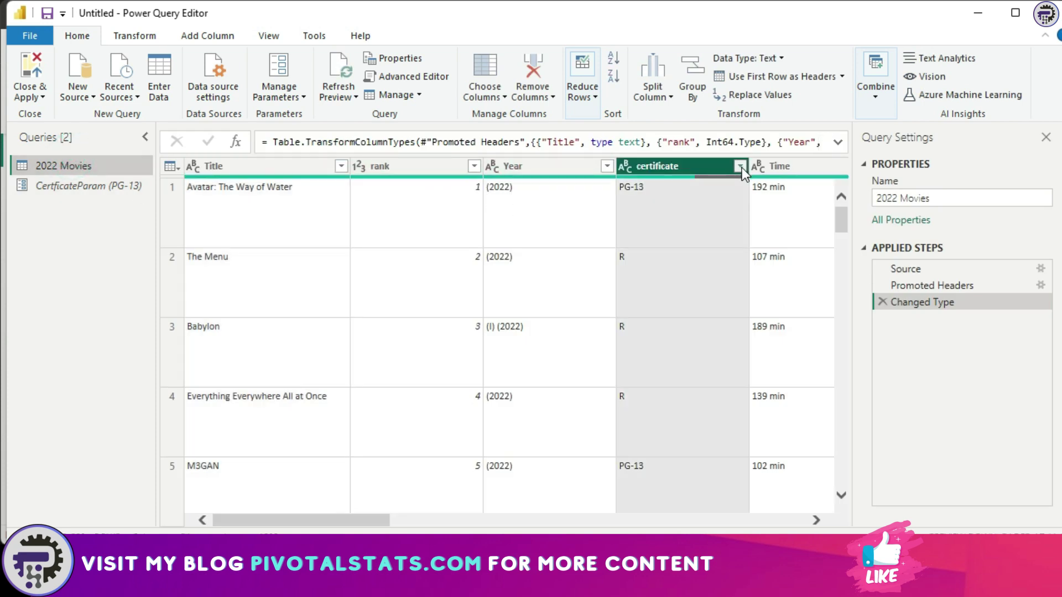
pyautogui.click(623, 287)
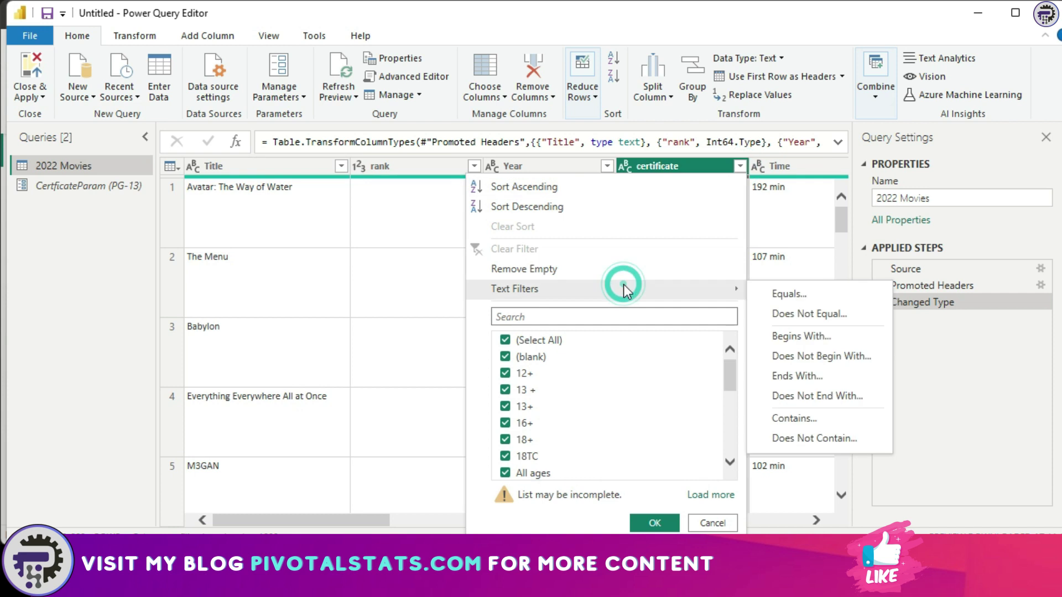
pyautogui.click(789, 294)
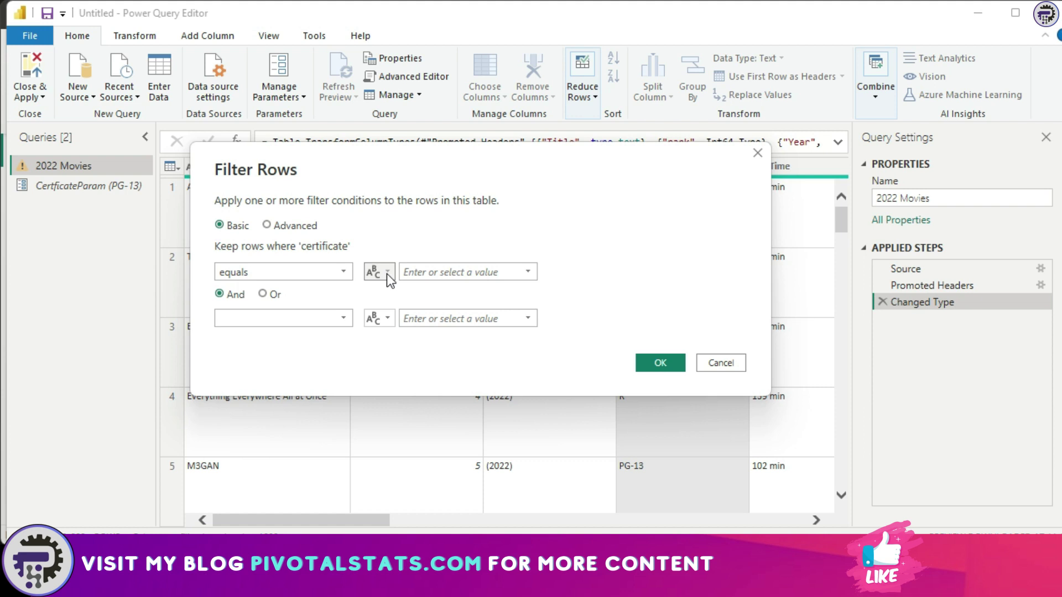
pyautogui.click(386, 272)
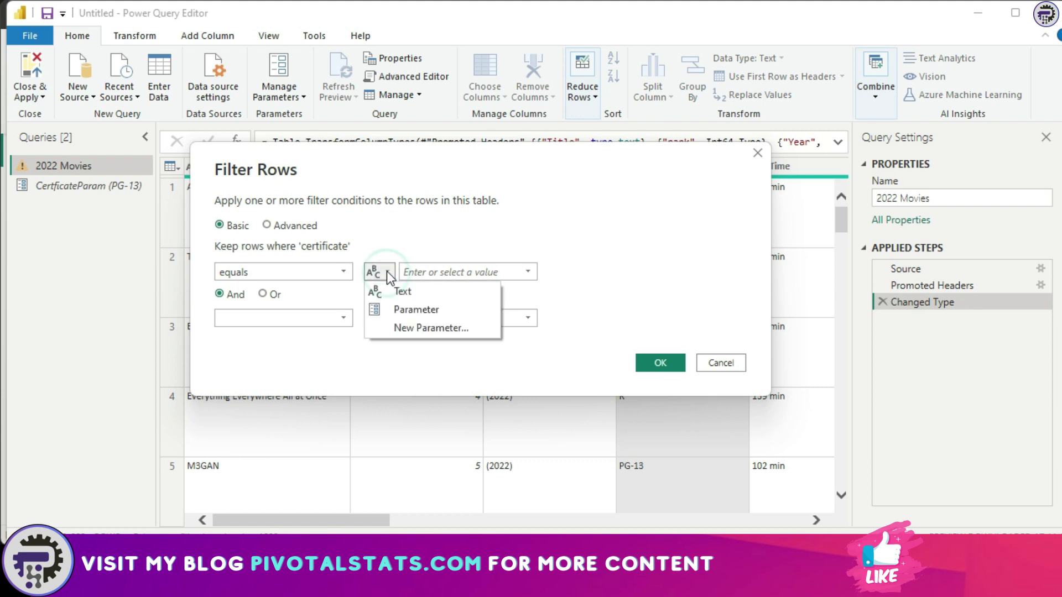
pyautogui.click(421, 313)
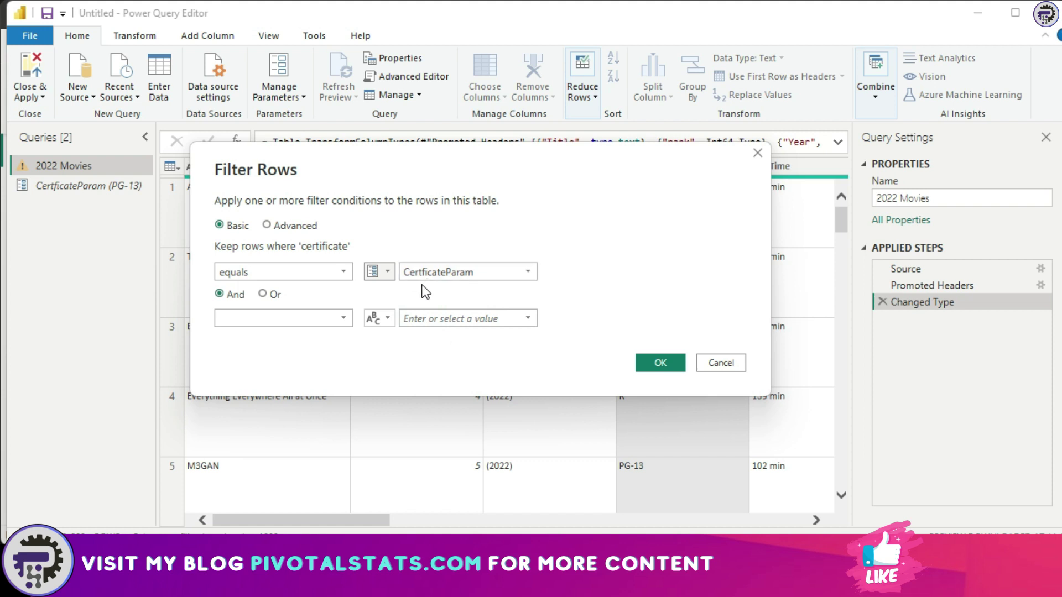
pyautogui.click(660, 364)
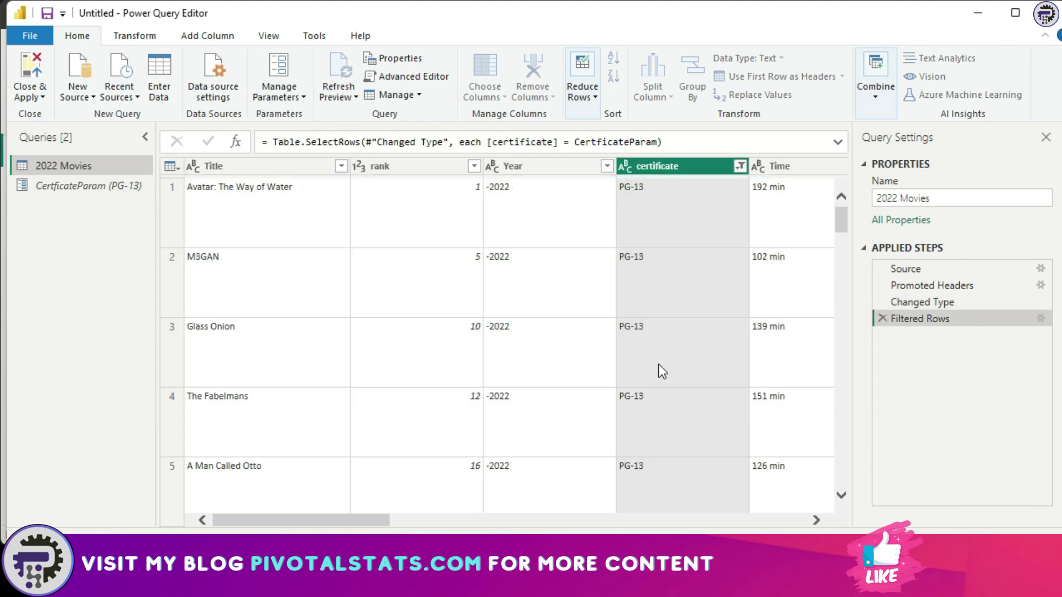
pyautogui.scroll(-3, 714, 231)
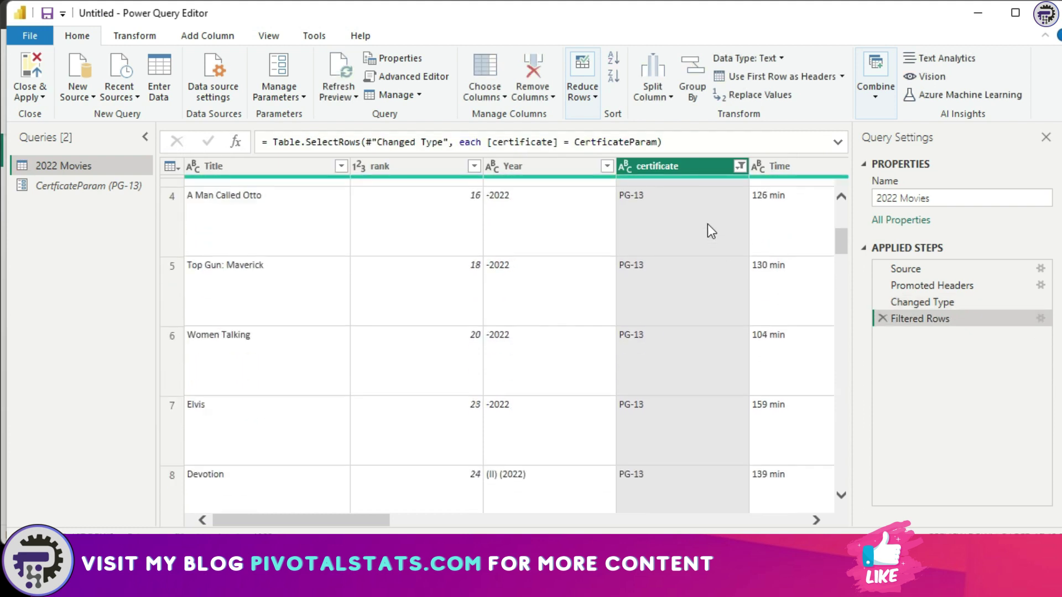
pyautogui.scroll(3, 709, 224)
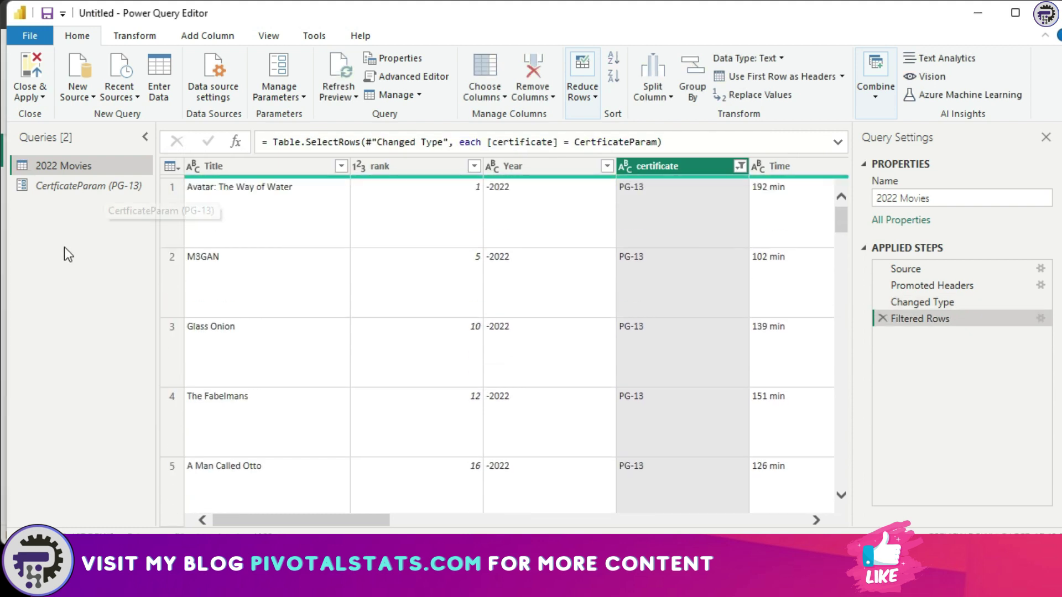
pyautogui.click(740, 167)
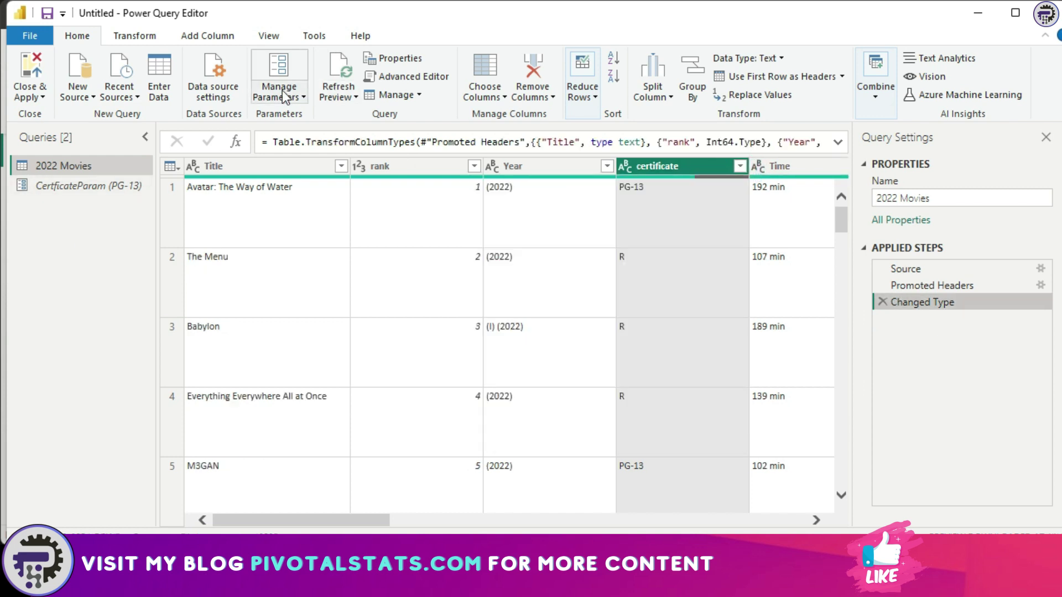
# Start a new query parameter named RankingParam
pyautogui.click(280, 94)
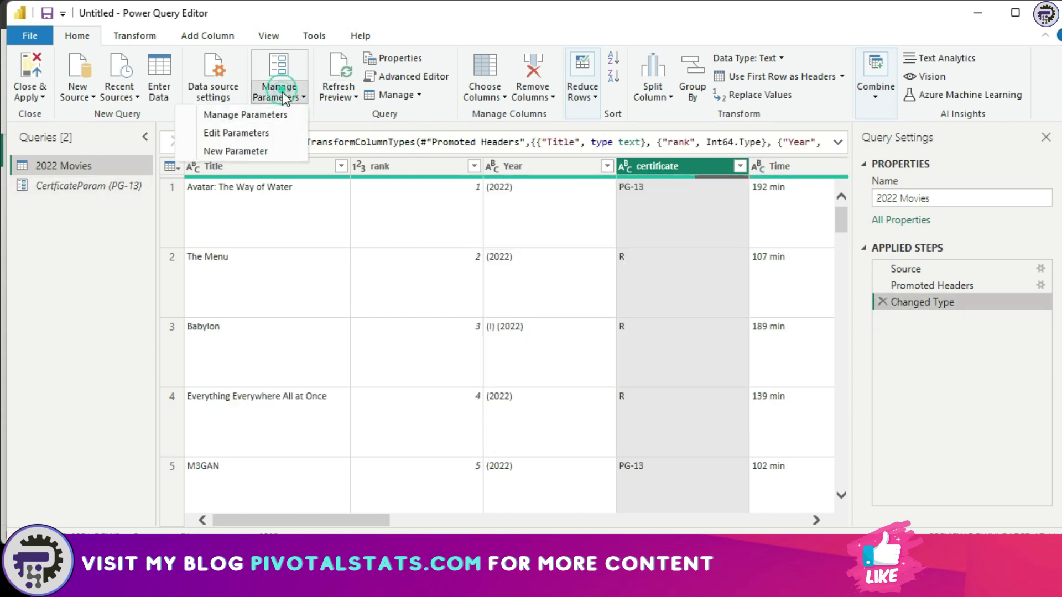
pyautogui.click(250, 152)
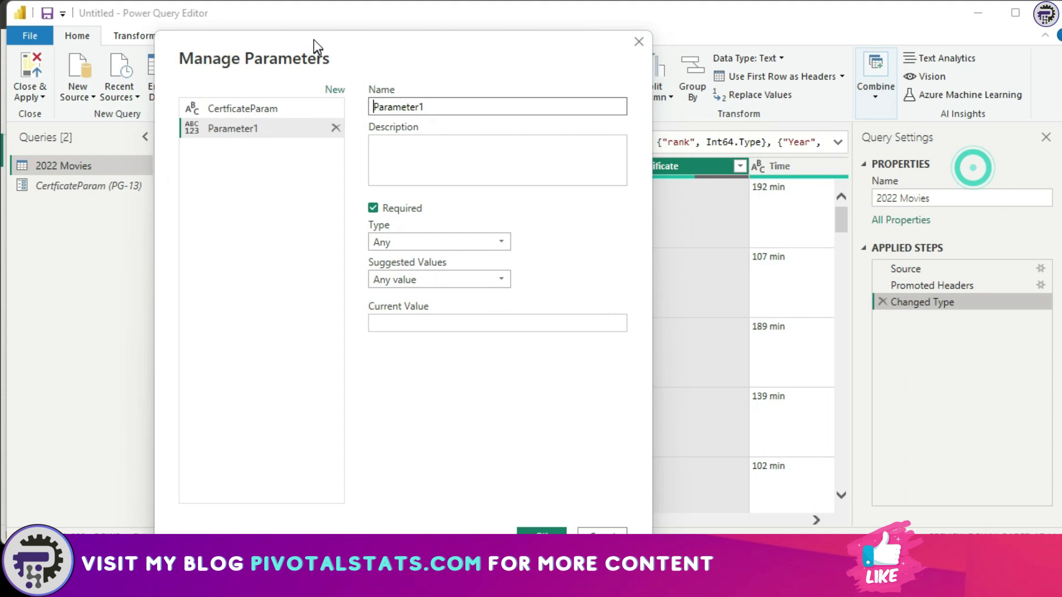
pyautogui.write('Rankin')
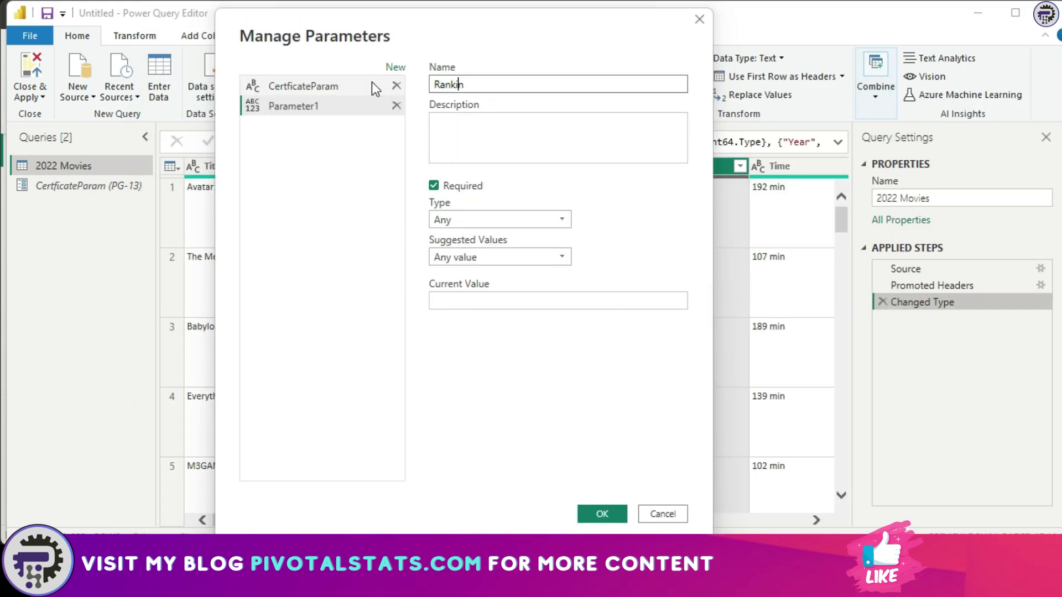
pyautogui.write('gParam')
pyautogui.click(620, 250)
pyautogui.click(617, 251)
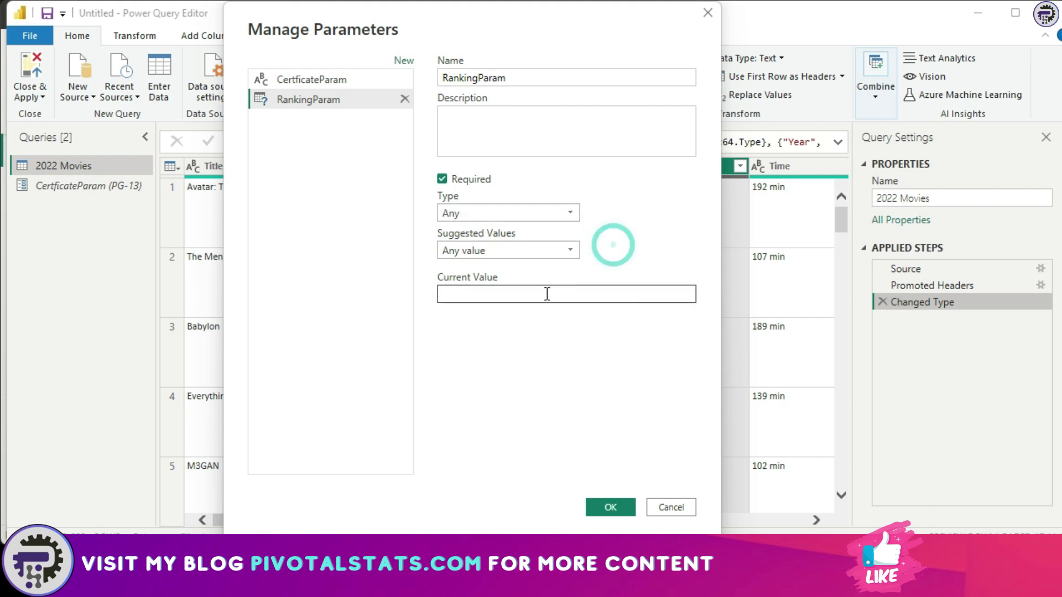
# Give RankingParam a list of suggested values 1, 2, 3, 4 and 5
pyautogui.click(550, 251)
pyautogui.click(523, 286)
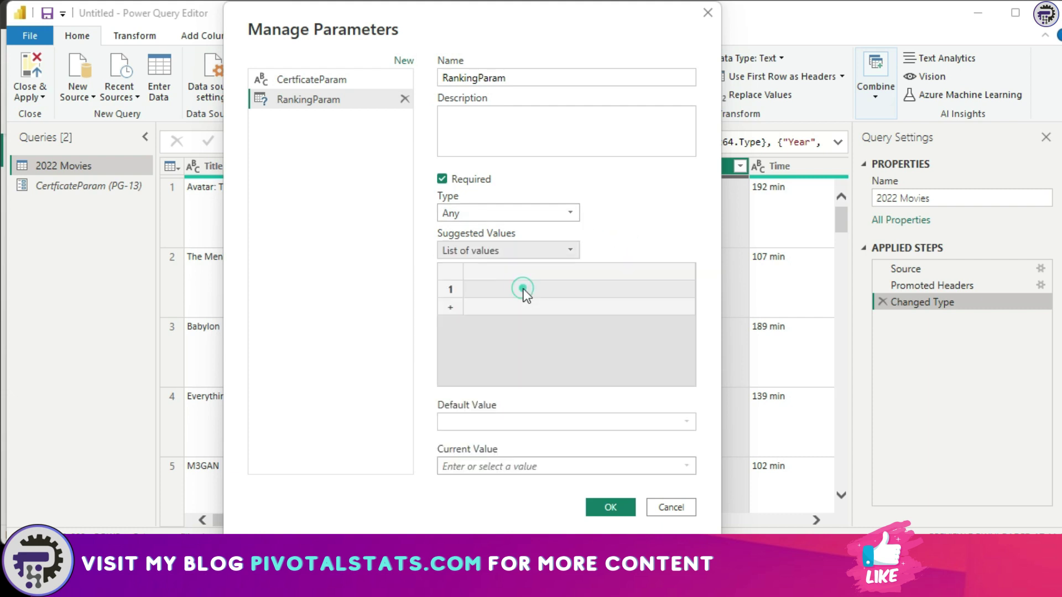
pyautogui.click(507, 287)
pyautogui.write('1')
pyautogui.press('Return')
pyautogui.write('2')
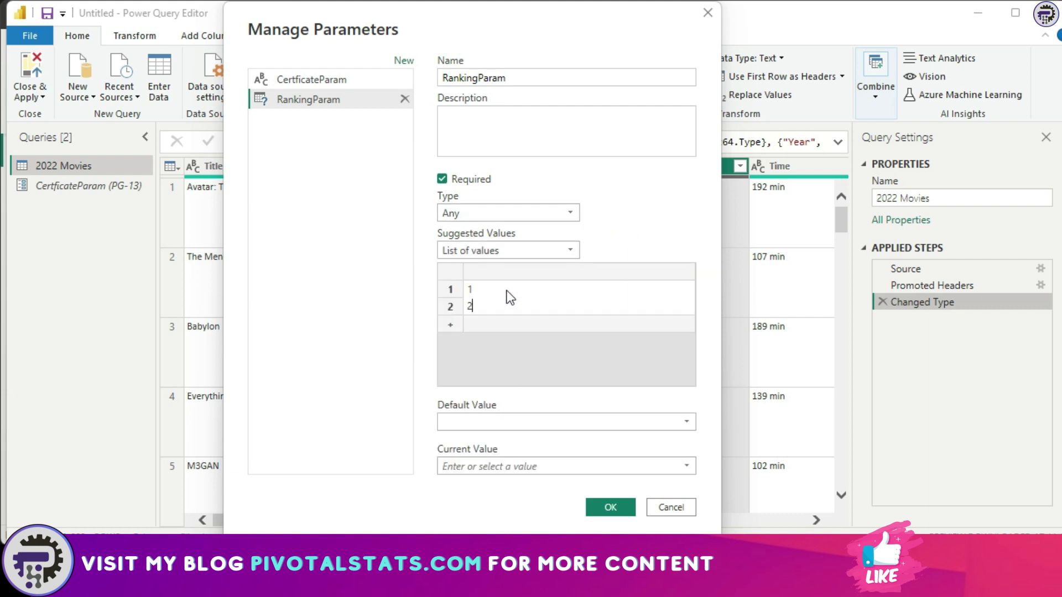
pyautogui.press('Return')
pyautogui.write('3')
pyautogui.press('Return')
pyautogui.write('4')
pyautogui.press('Return')
pyautogui.write('5')
# Make 1 both the default and current value of RankingParam and save it
pyautogui.click(686, 422)
pyautogui.click(602, 443)
pyautogui.click(586, 467)
pyautogui.write('1')
pyautogui.click(596, 506)
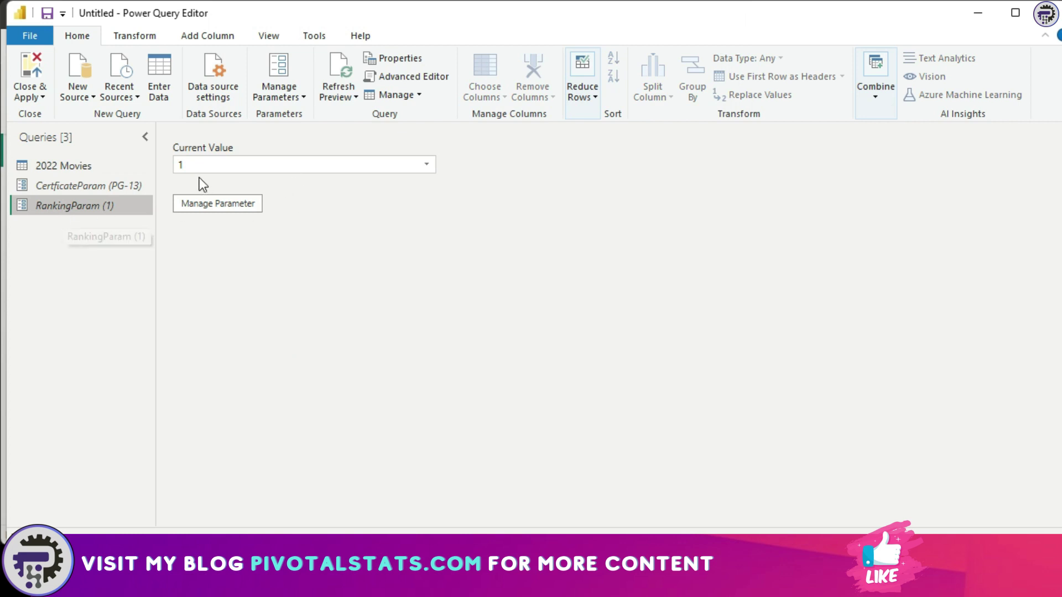
pyautogui.click(427, 164)
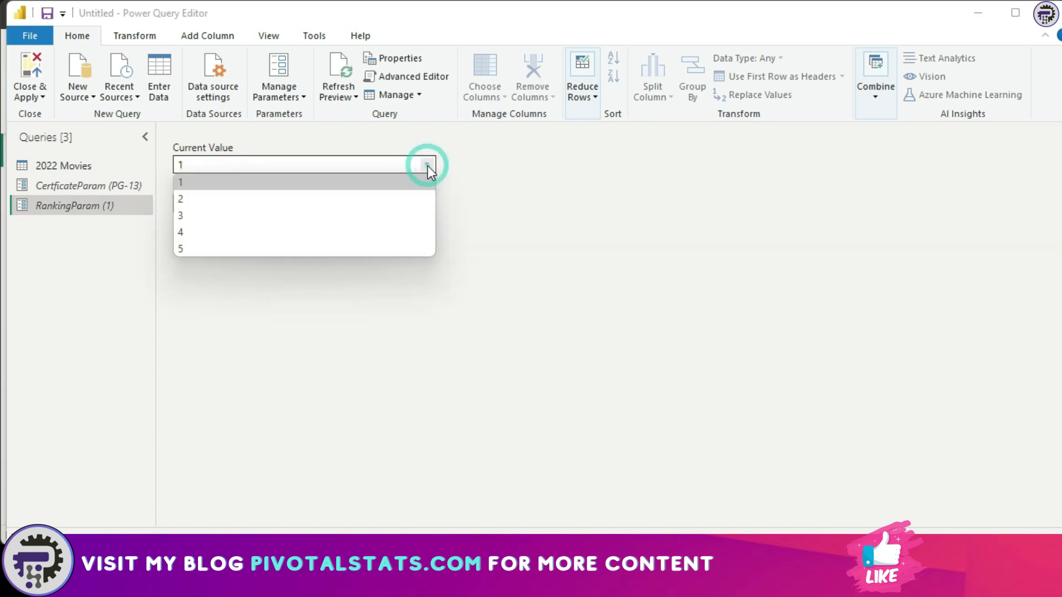
pyautogui.click(396, 294)
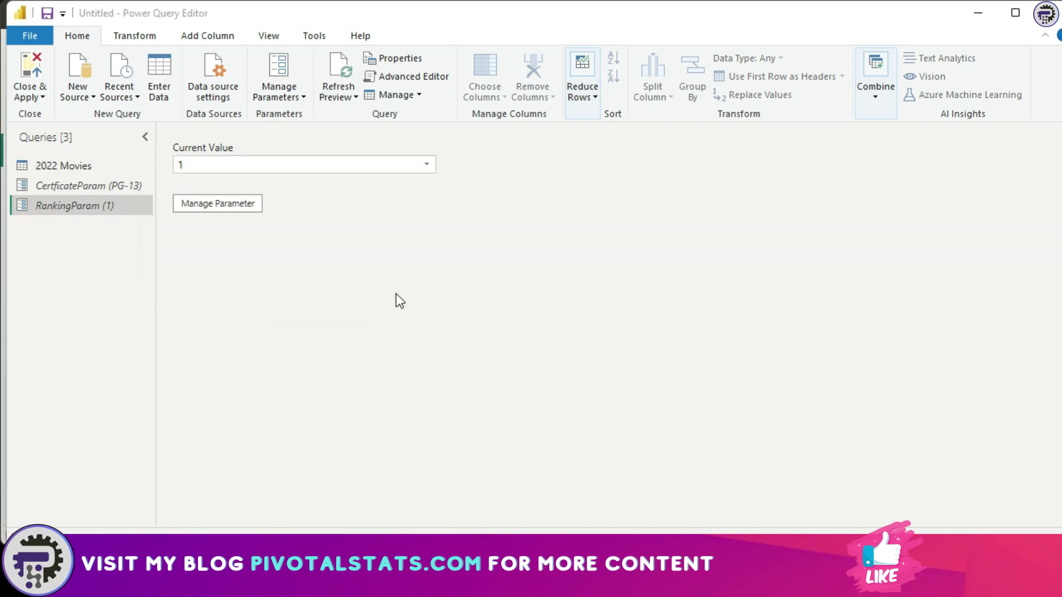
pyautogui.click(33, 160)
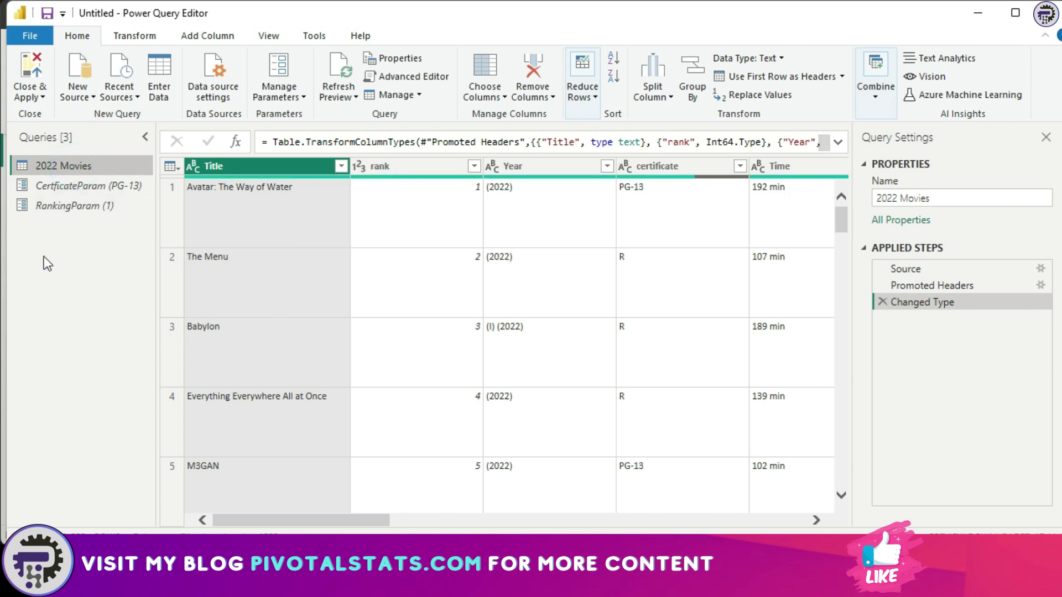
# Filter the rank column of 2022 Movies to equal the RankingParam parameter
pyautogui.click(473, 166)
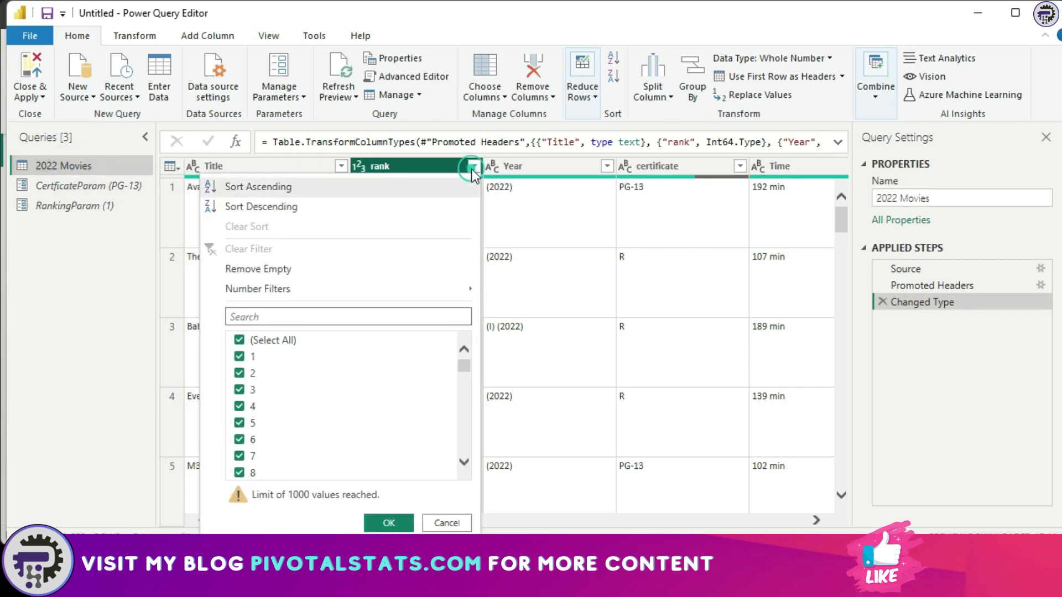
pyautogui.click(373, 289)
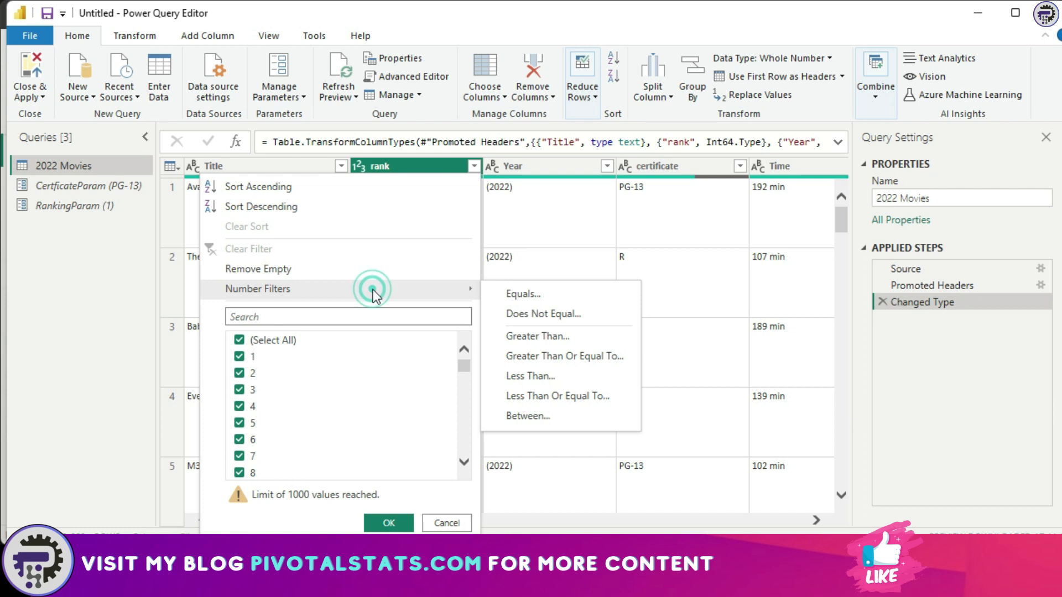
pyautogui.click(572, 293)
pyautogui.click(377, 256)
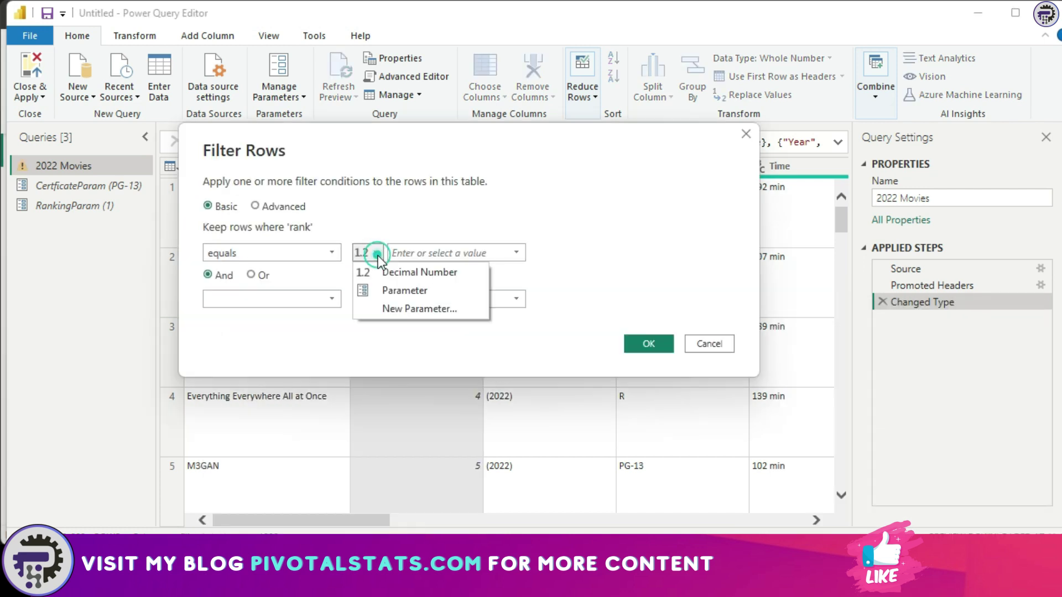
pyautogui.click(400, 290)
pyautogui.click(512, 254)
pyautogui.click(513, 254)
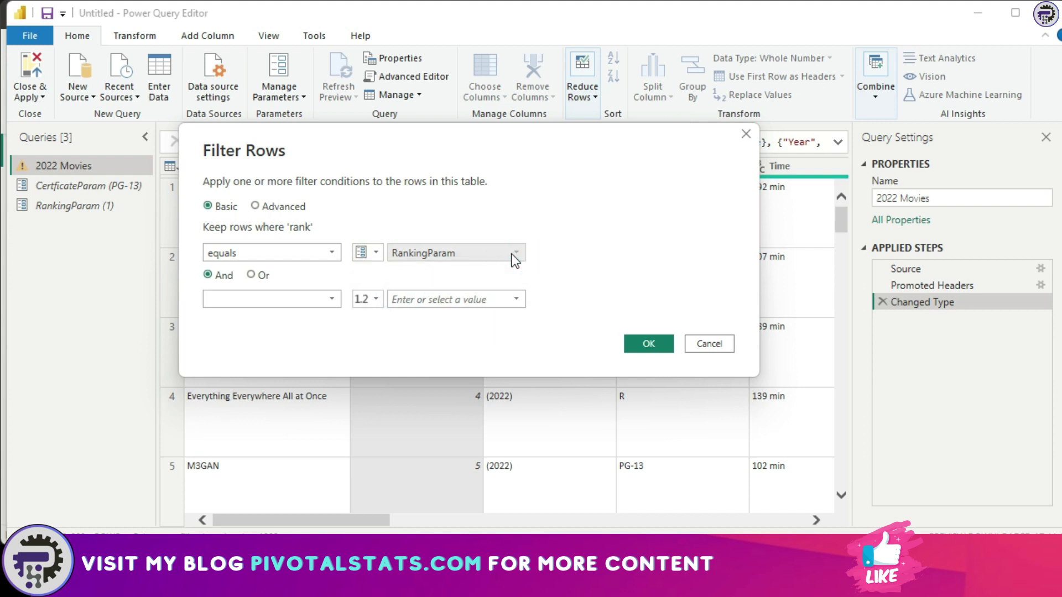
pyautogui.click(650, 341)
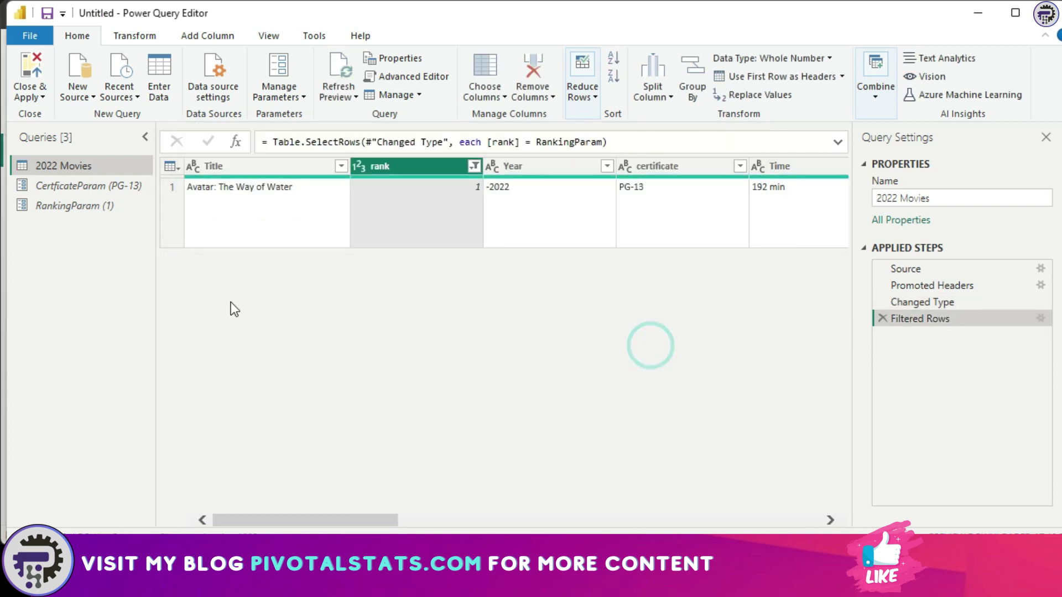
# Change RankingParam's current value to 2, then to 5, checking the filtered table each time
pyautogui.click(76, 207)
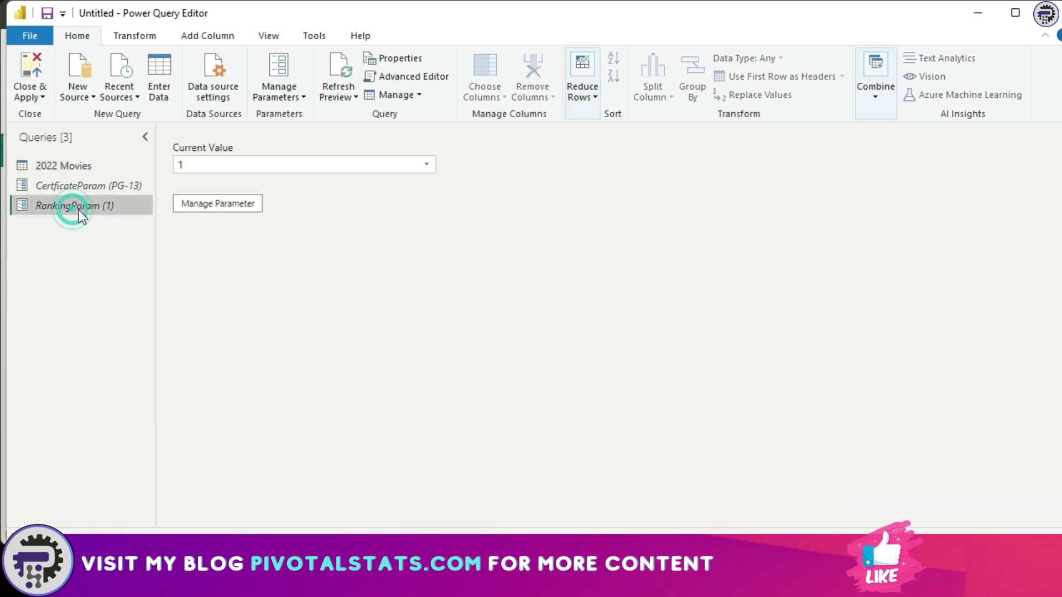
pyautogui.click(427, 165)
pyautogui.click(368, 198)
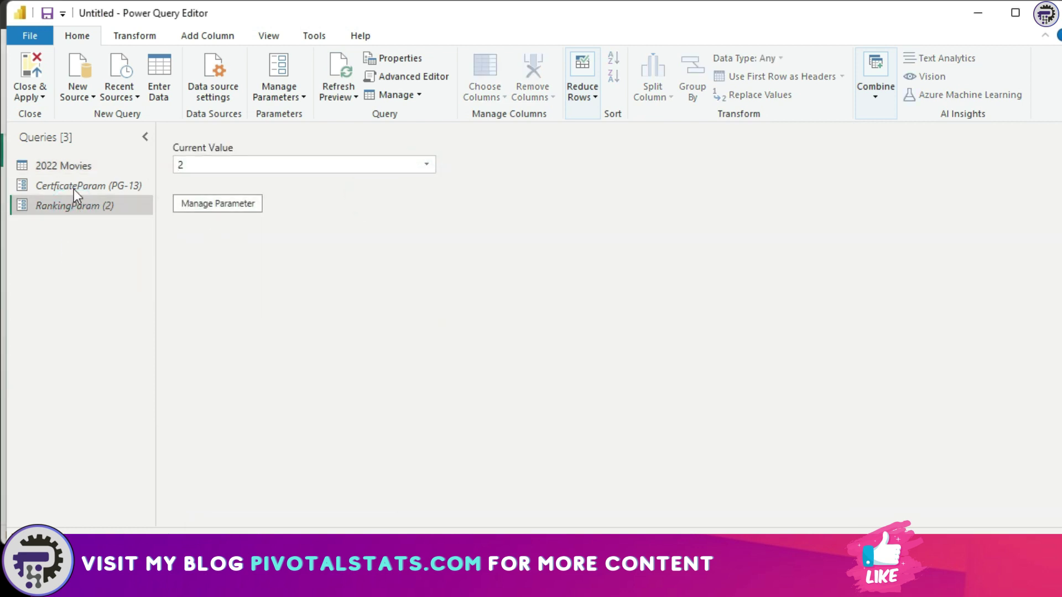
pyautogui.click(82, 167)
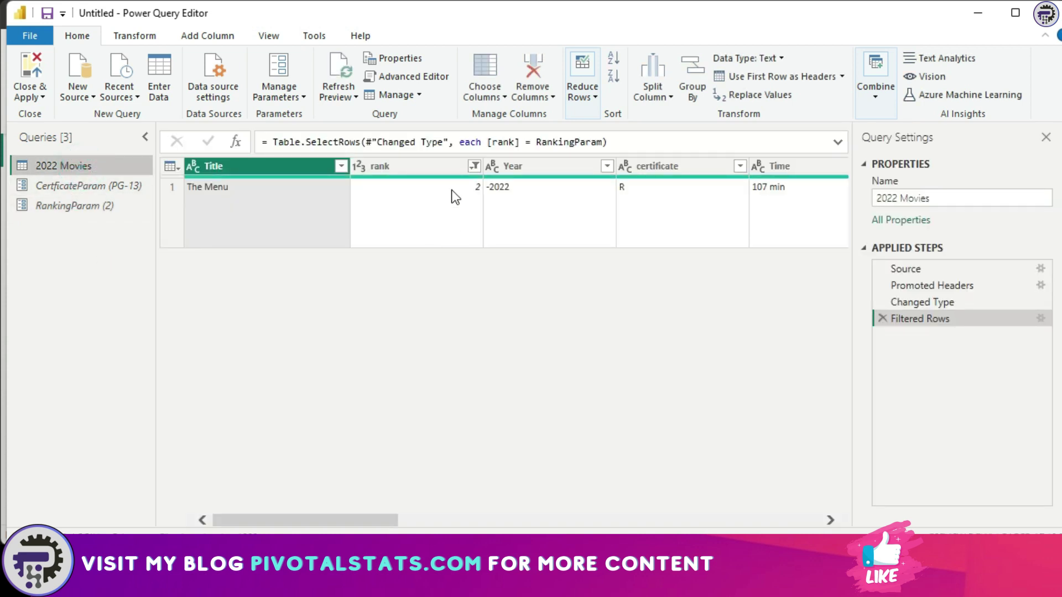
pyautogui.click(65, 206)
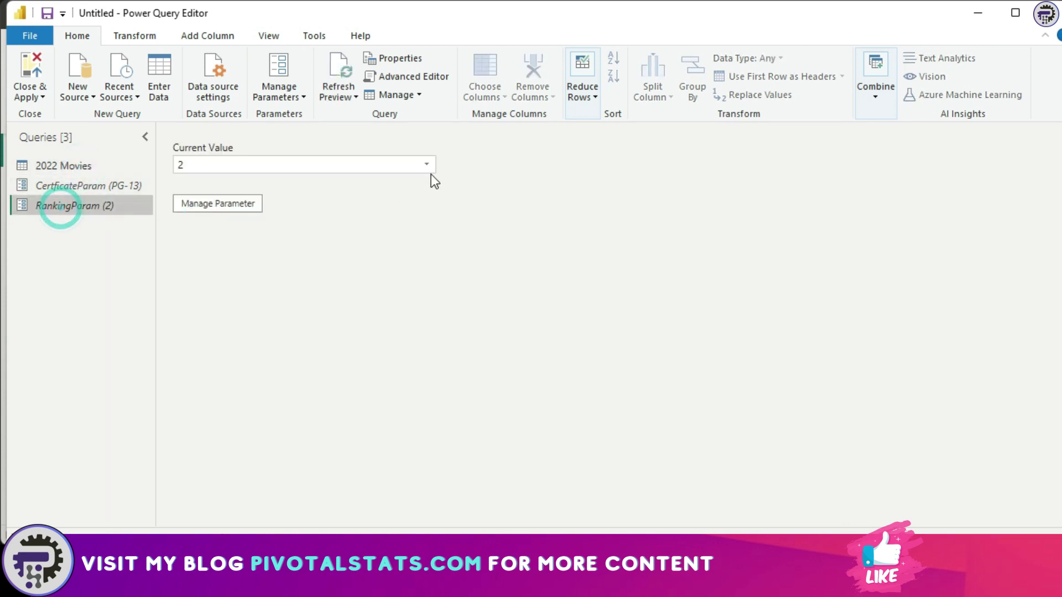
pyautogui.click(426, 165)
pyautogui.click(305, 241)
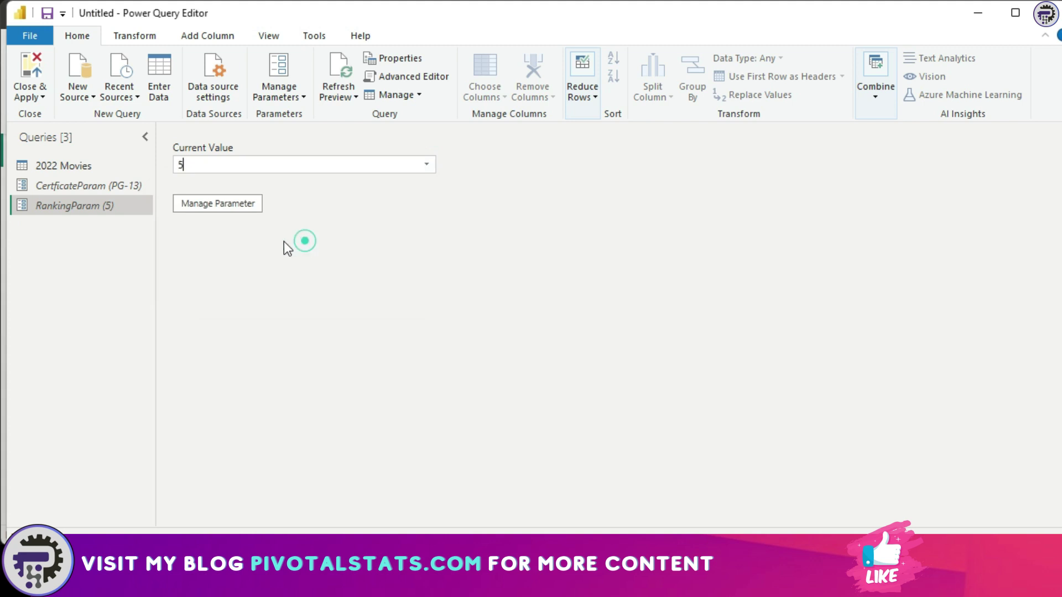
pyautogui.click(85, 168)
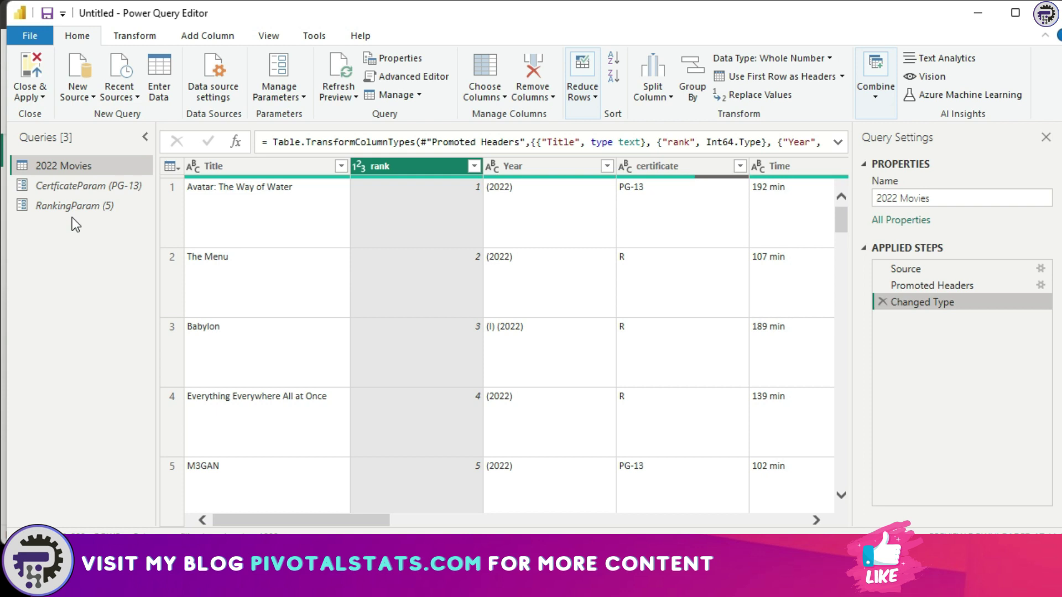
# Duplicate the 2022 Movies query and keep only its Title column
pyautogui.rightClick(72, 171)
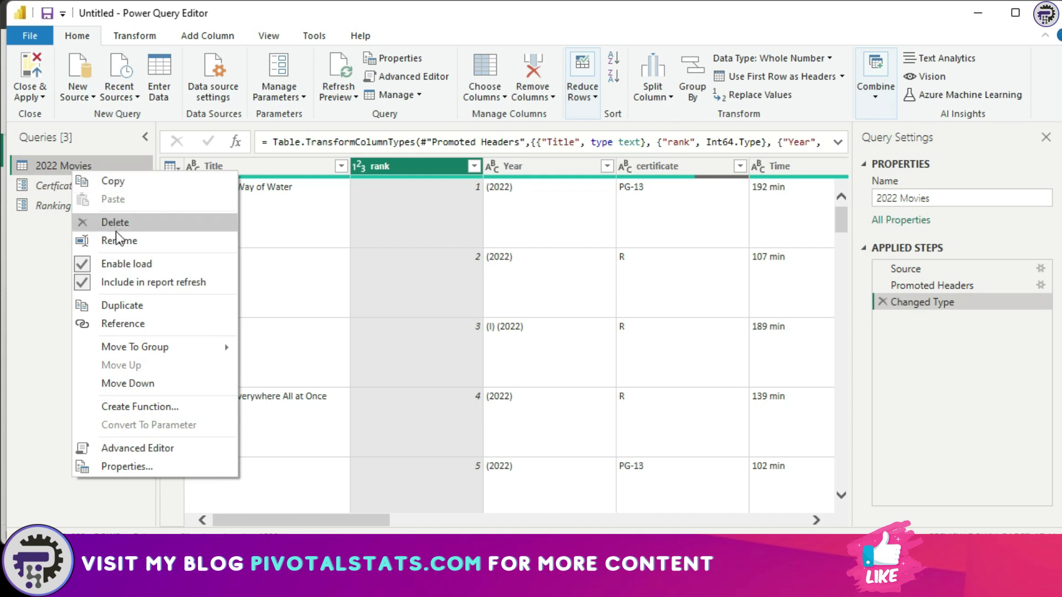
pyautogui.click(121, 305)
pyautogui.click(301, 165)
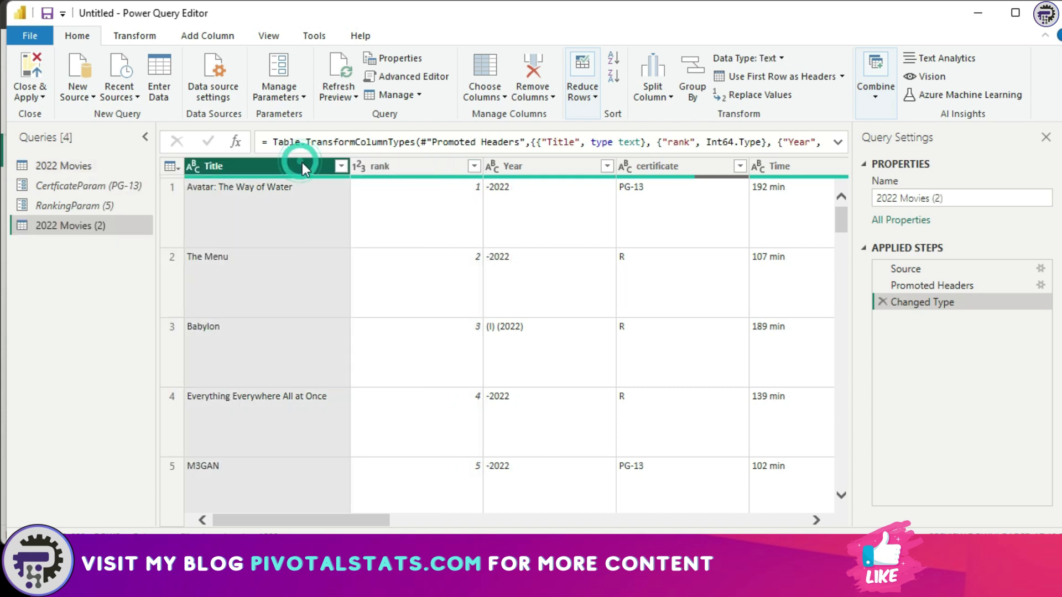
pyautogui.rightClick(303, 168)
pyautogui.click(384, 221)
# Filter the copy to nine chosen titles and convert the Title column to a list
pyautogui.click(342, 165)
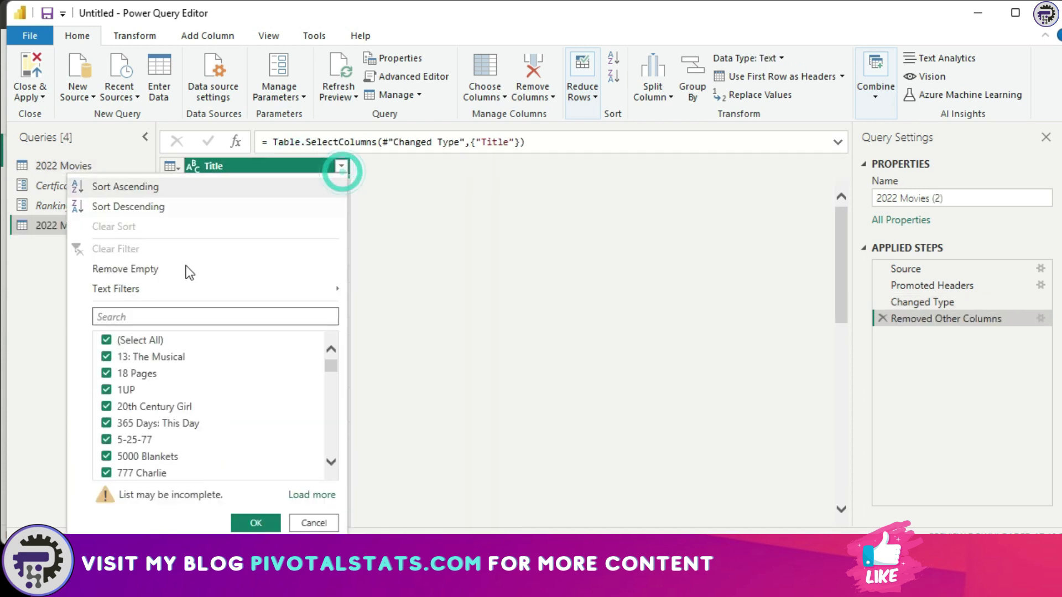
pyautogui.click(107, 341)
pyautogui.click(107, 359)
pyautogui.click(106, 375)
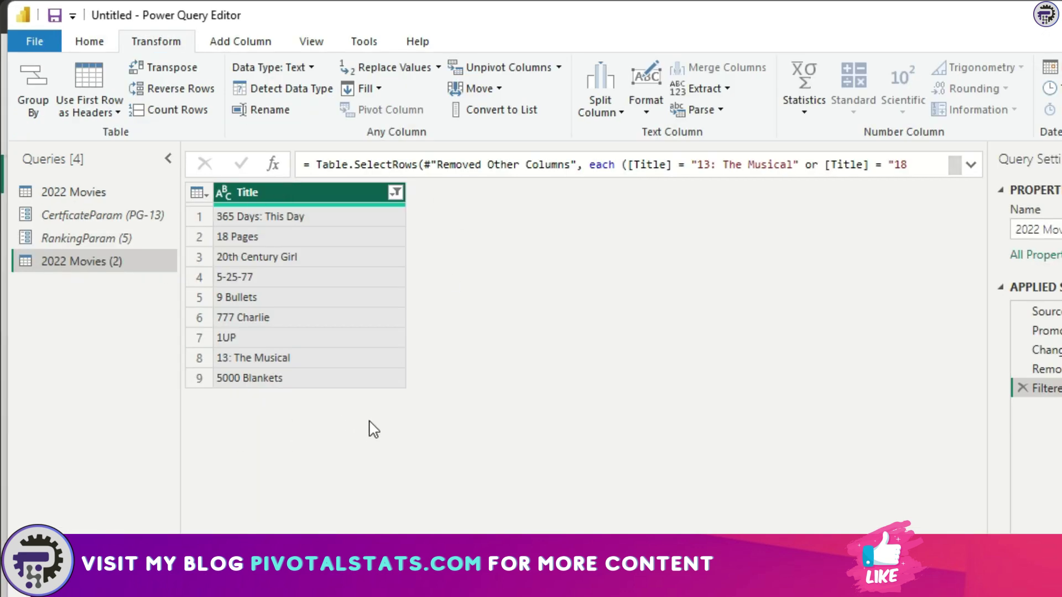
pyautogui.click(493, 110)
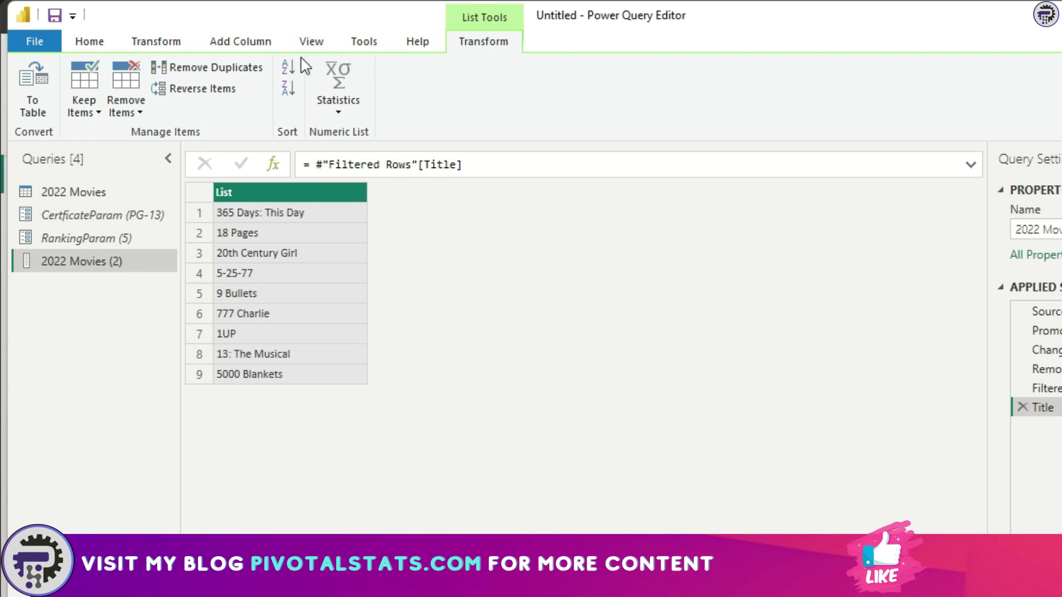
pyautogui.click(144, 41)
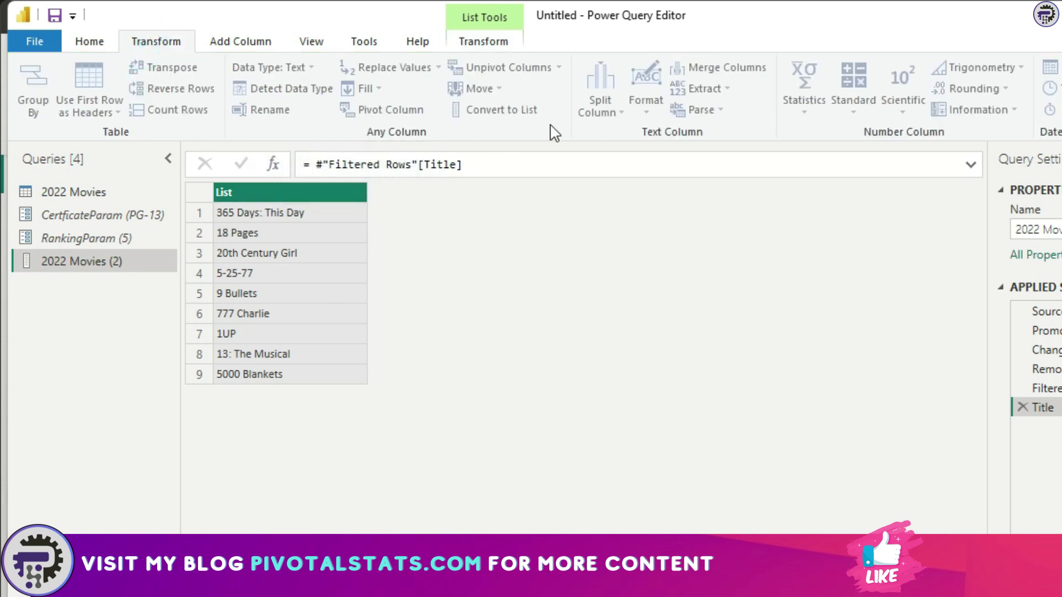
pyautogui.click(95, 194)
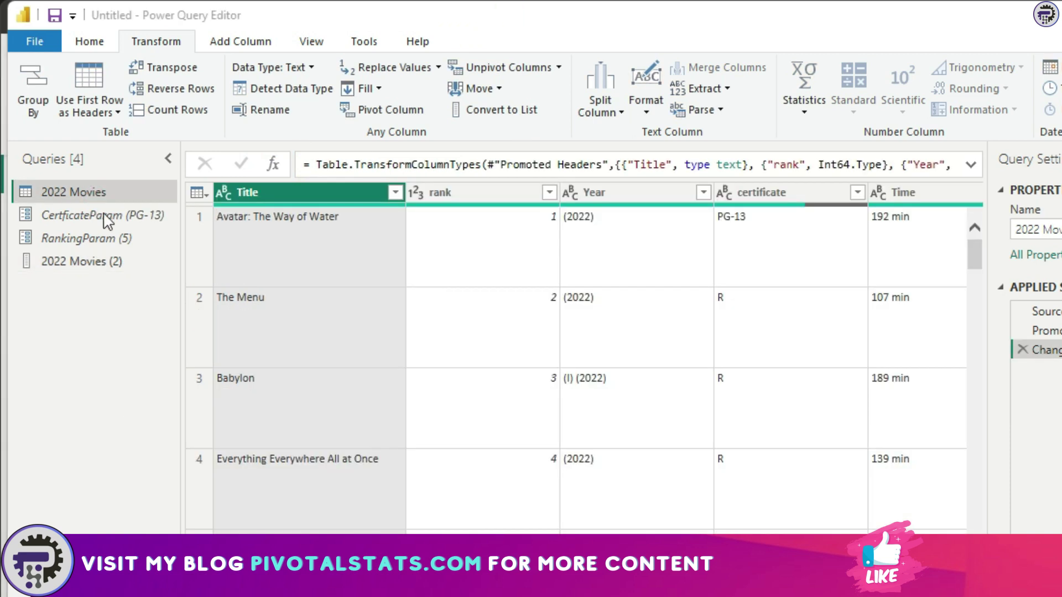
# Filter Title to equal a new Text parameter named TitleParam
pyautogui.click(395, 193)
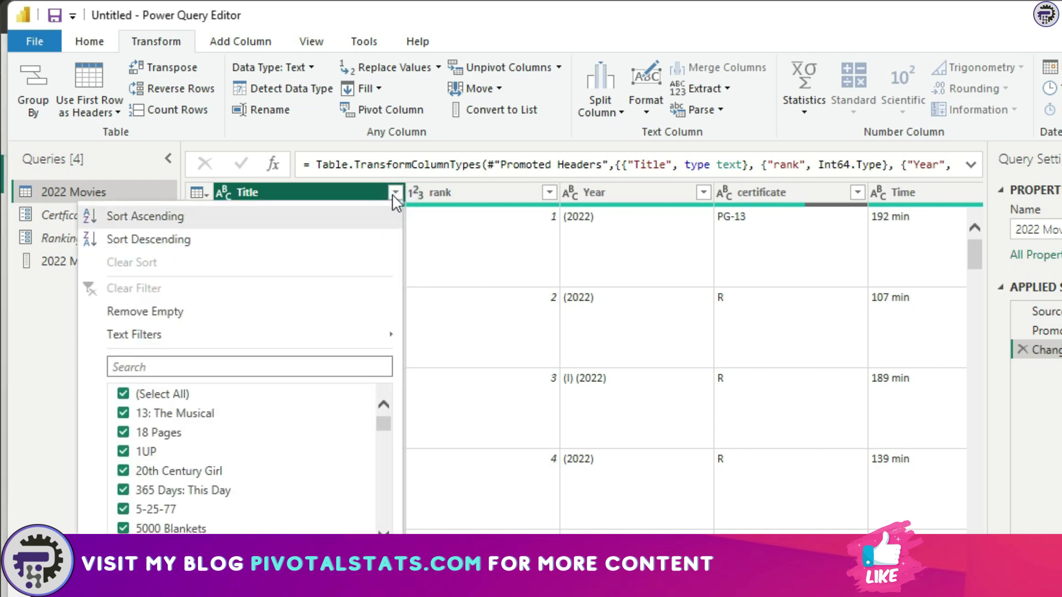
pyautogui.click(277, 335)
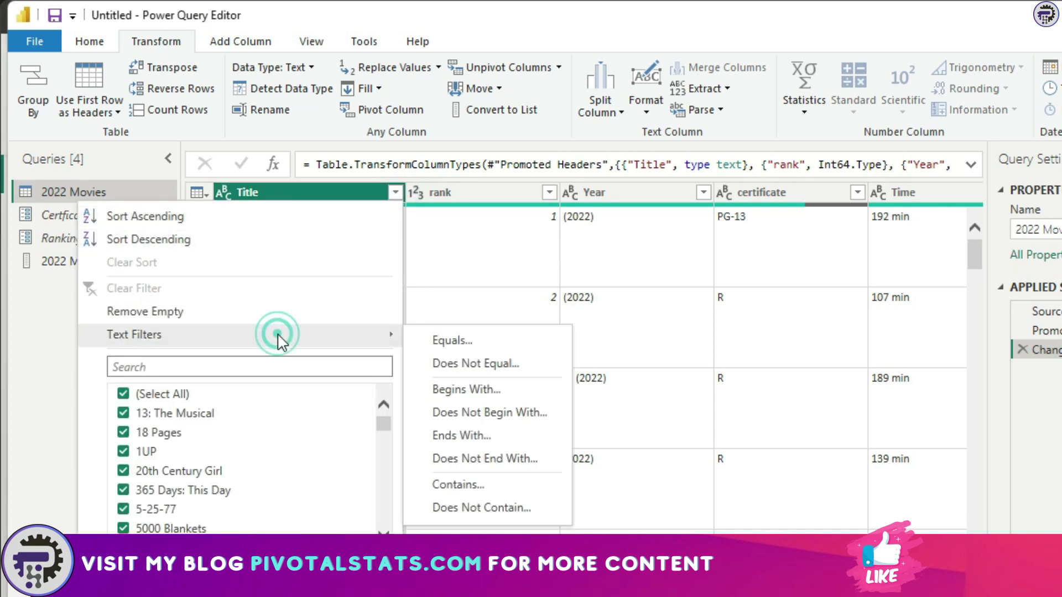
pyautogui.click(457, 341)
pyautogui.click(498, 323)
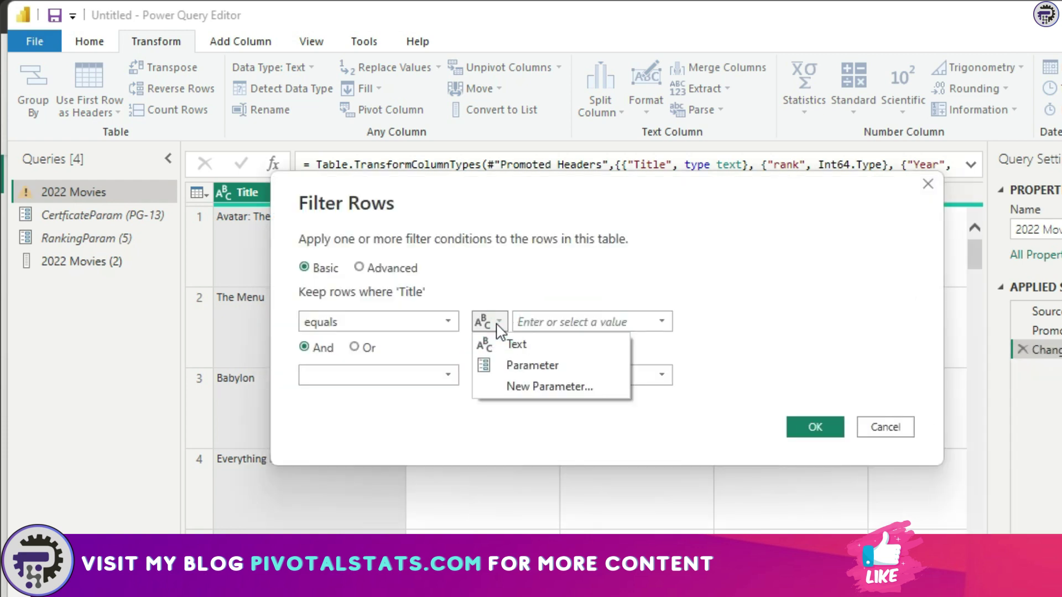
pyautogui.click(529, 388)
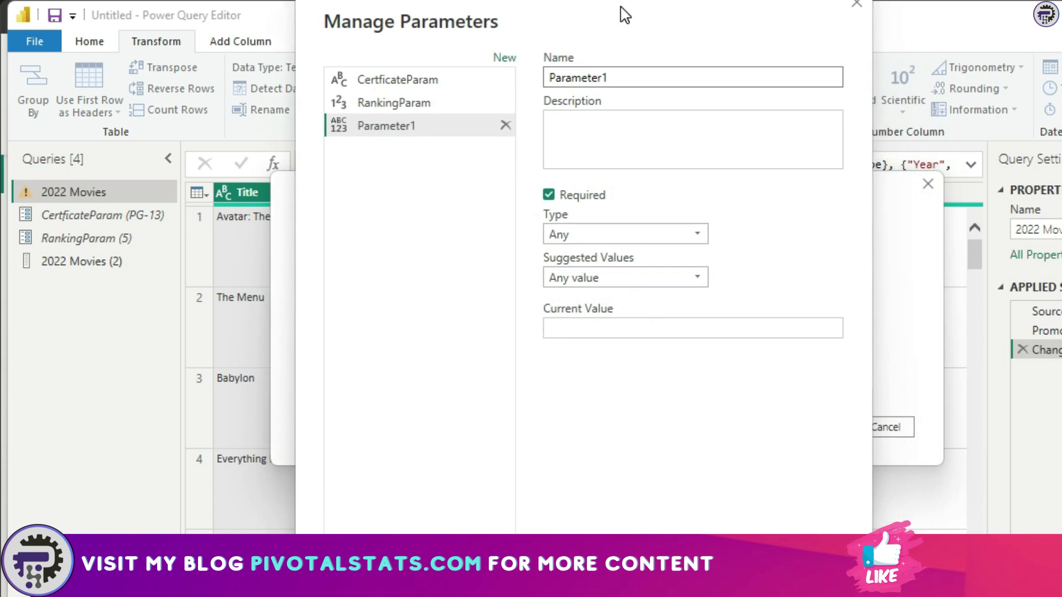
pyautogui.doubleClick(631, 87)
pyautogui.write('TitleParam')
pyautogui.click(625, 245)
pyautogui.click(634, 400)
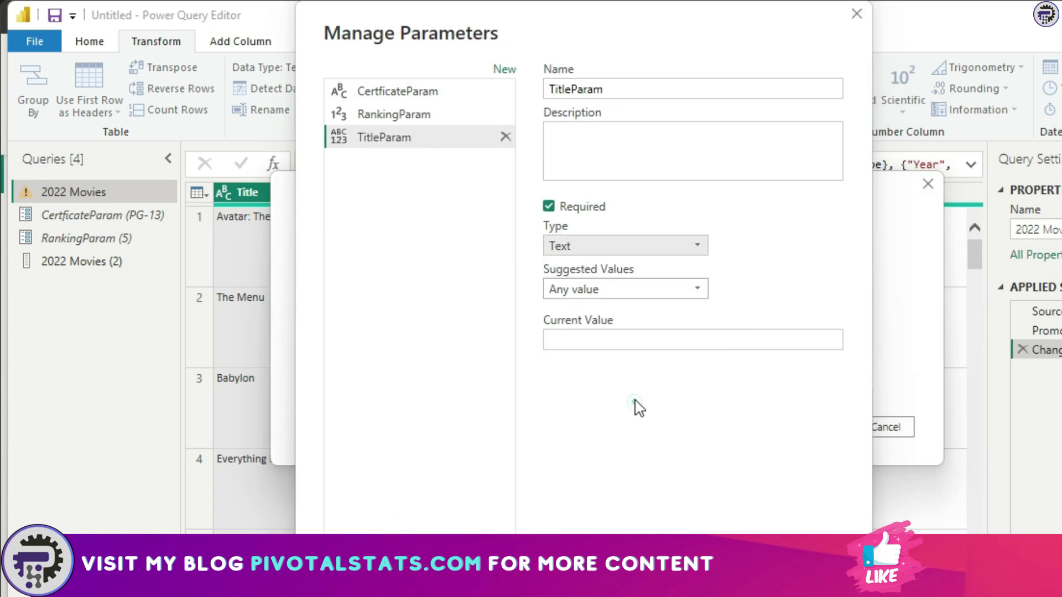
# Draw TitleParam's suggestions from 2022 Movies (2), set it to 1UP, and load into the report
pyautogui.click(699, 290)
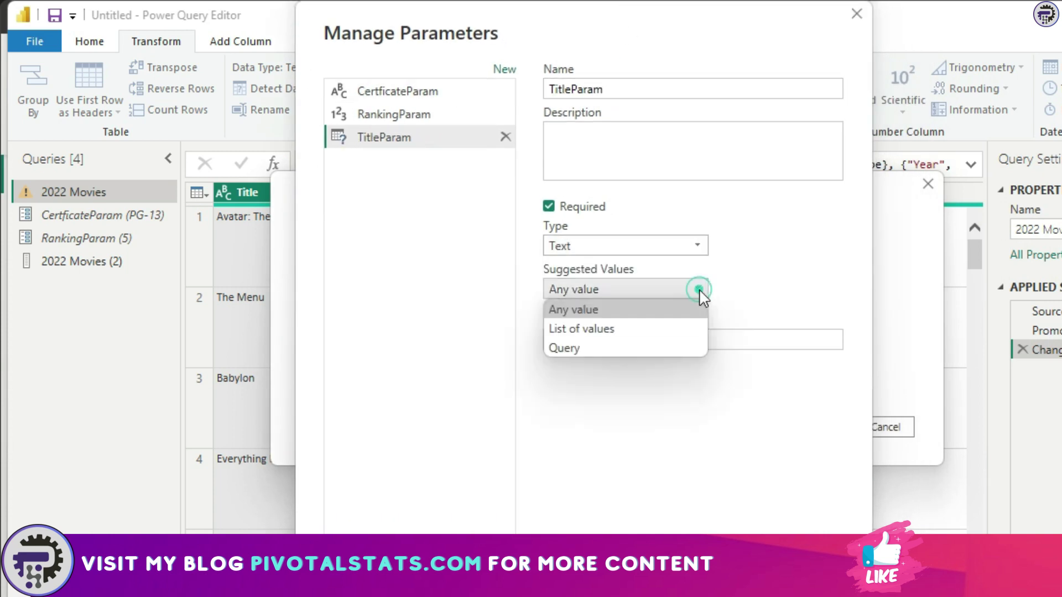
pyautogui.click(667, 348)
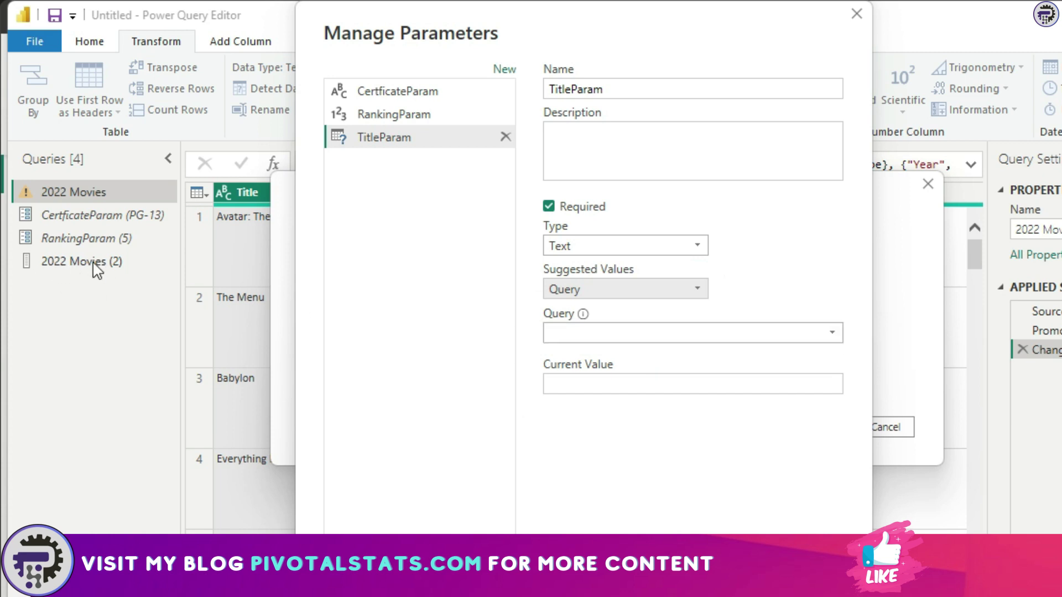
pyautogui.click(833, 334)
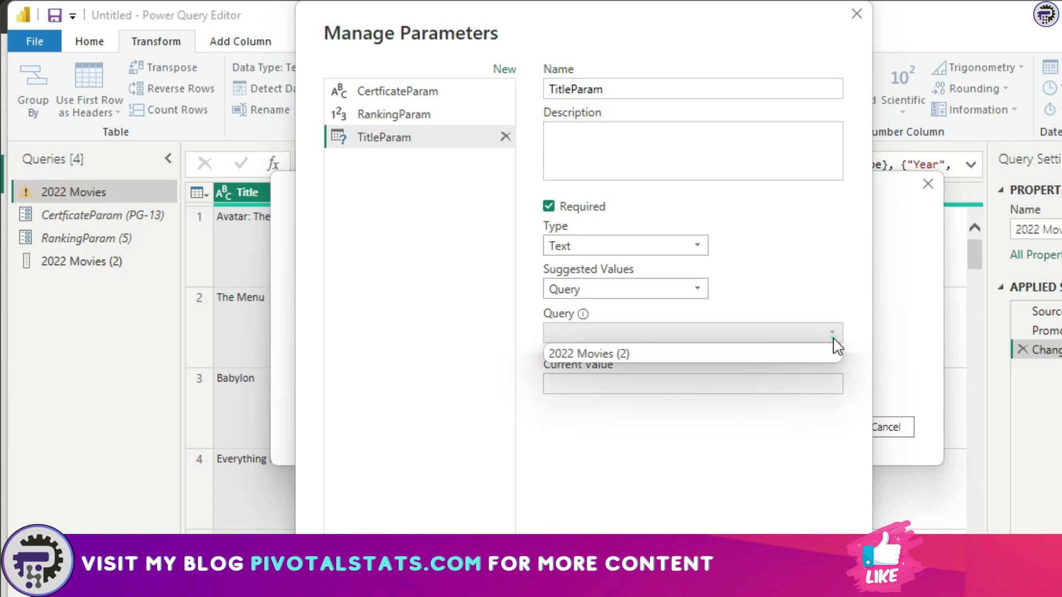
pyautogui.click(791, 354)
pyautogui.click(751, 383)
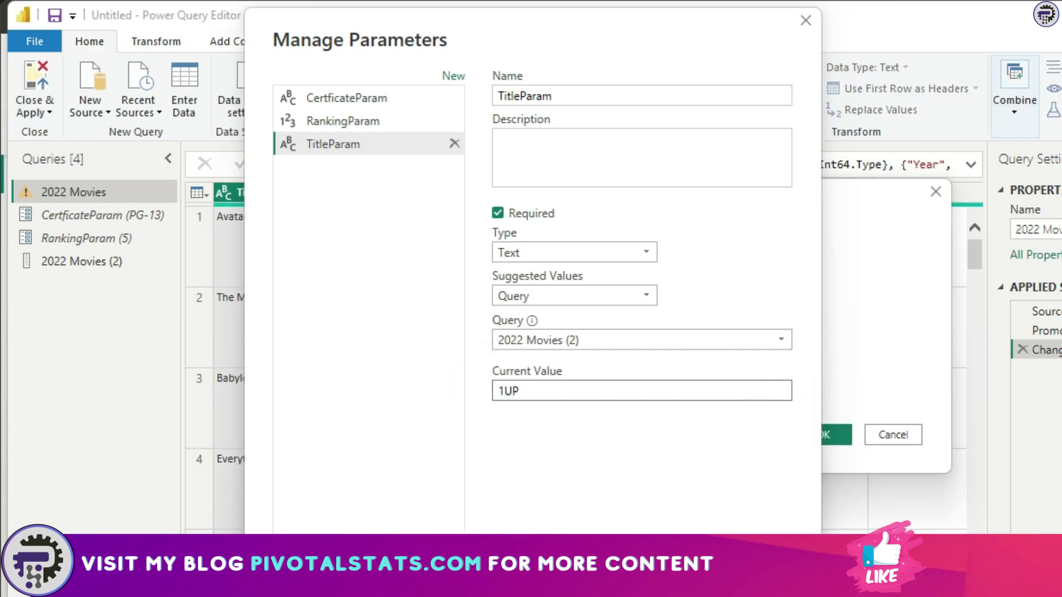
pyautogui.press('Return')
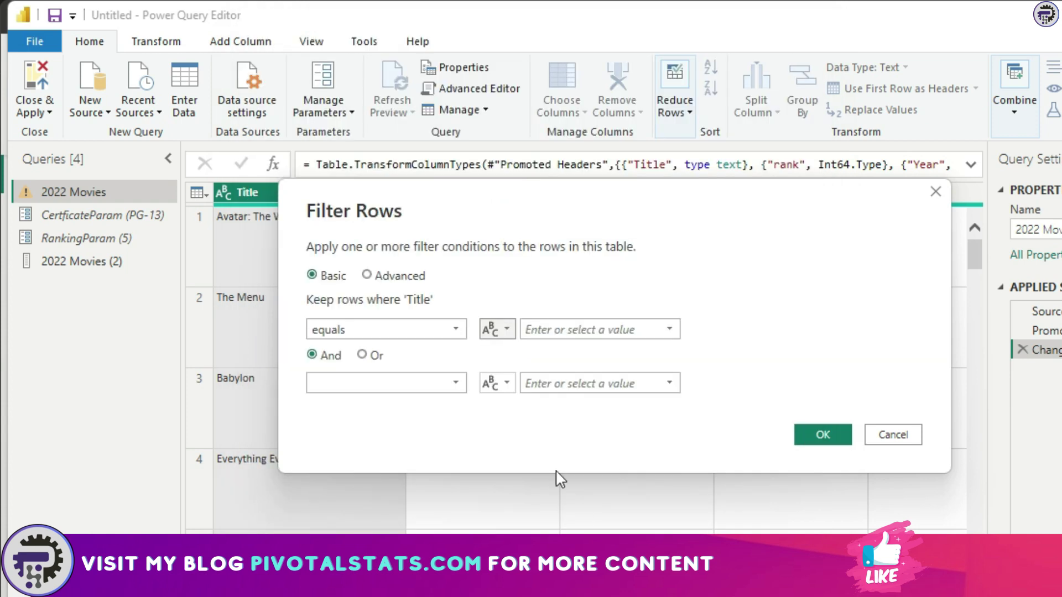
pyautogui.click(802, 435)
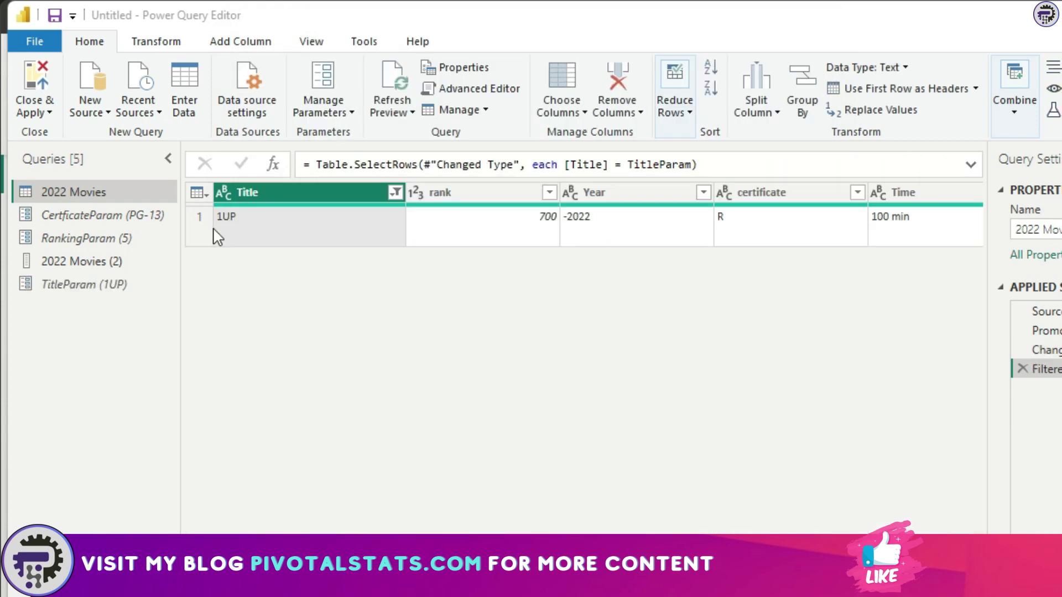
pyautogui.click(49, 113)
pyautogui.click(55, 133)
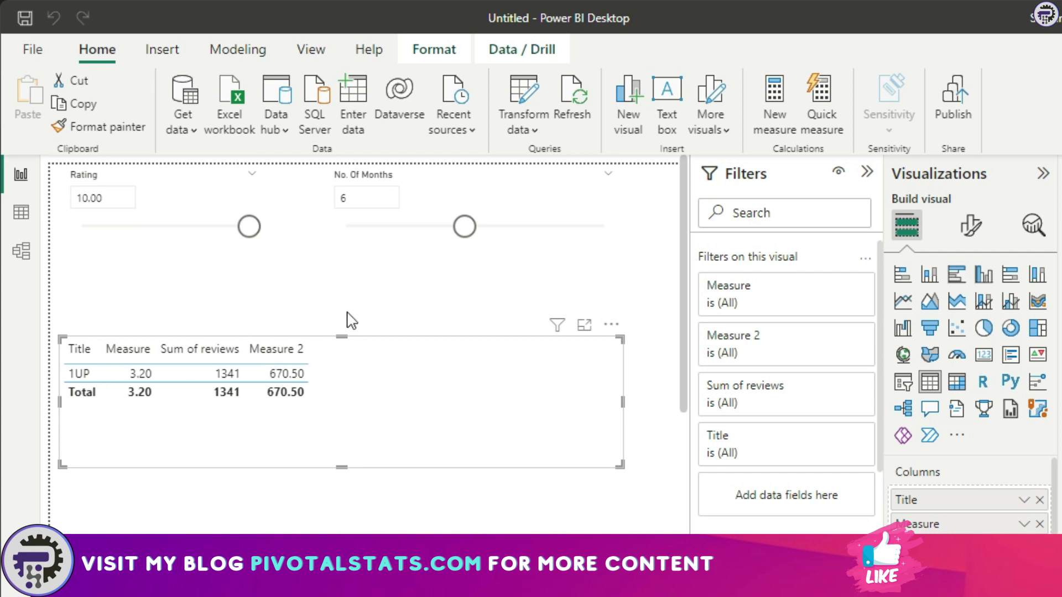
# Edit the query parameters to set TitleParam to 18 Pages and apply the pending changes
pyautogui.click(522, 128)
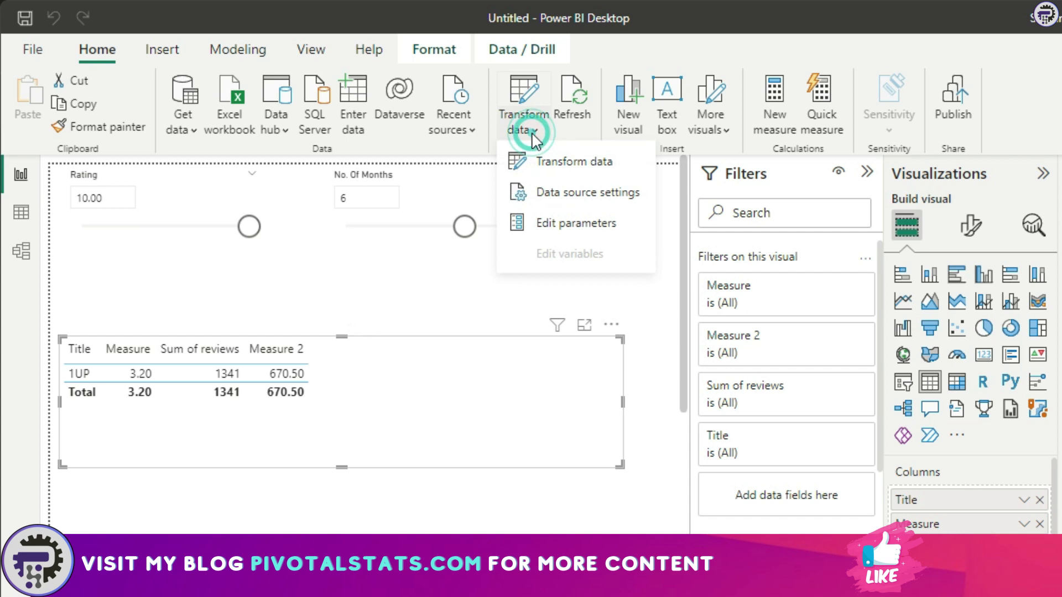
pyautogui.click(561, 224)
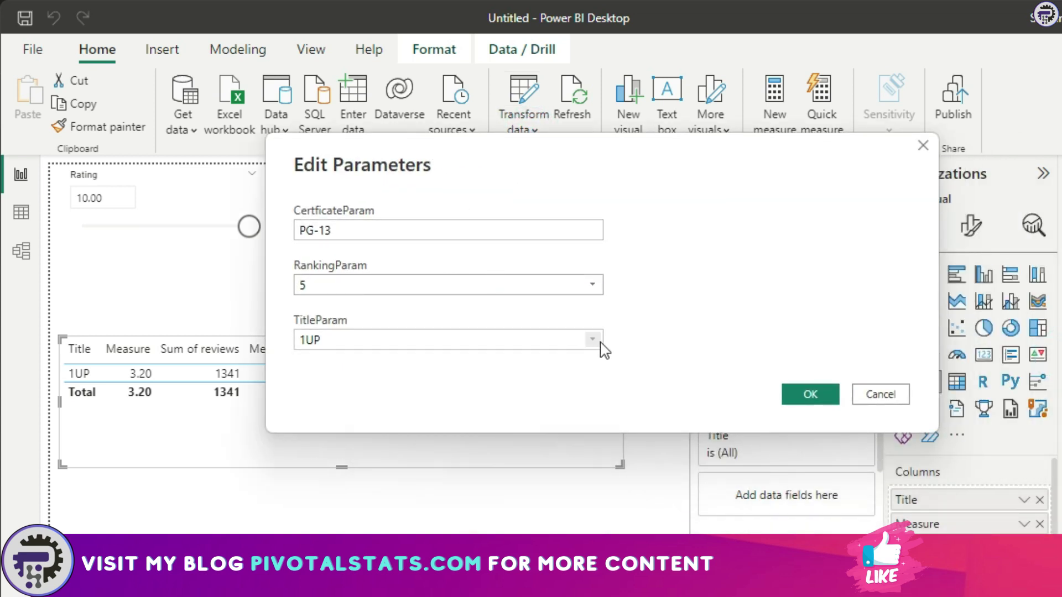
pyautogui.click(593, 341)
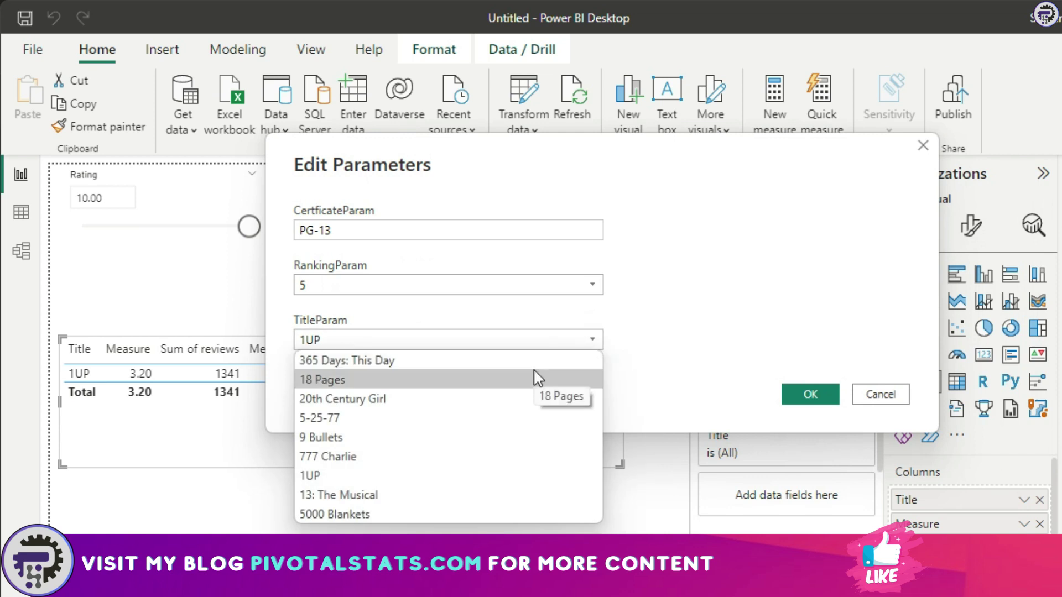
pyautogui.click(472, 381)
pyautogui.click(804, 393)
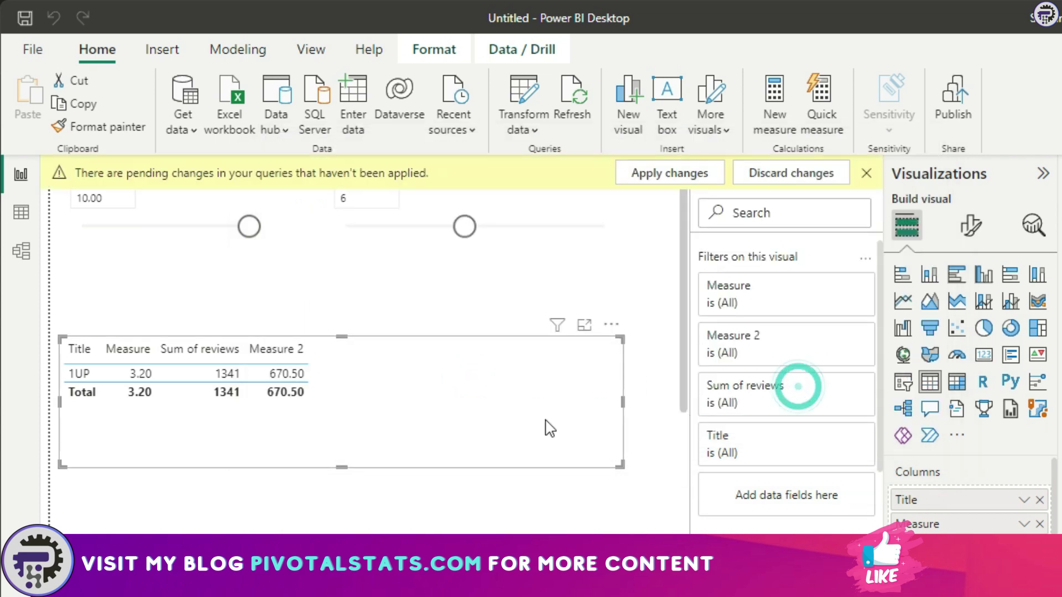
pyautogui.click(669, 176)
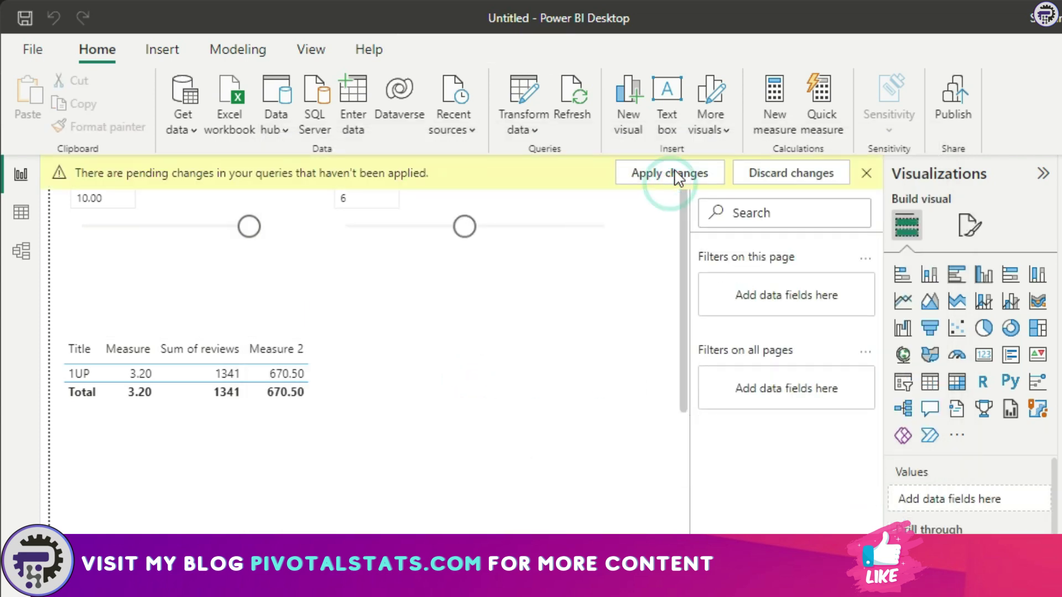